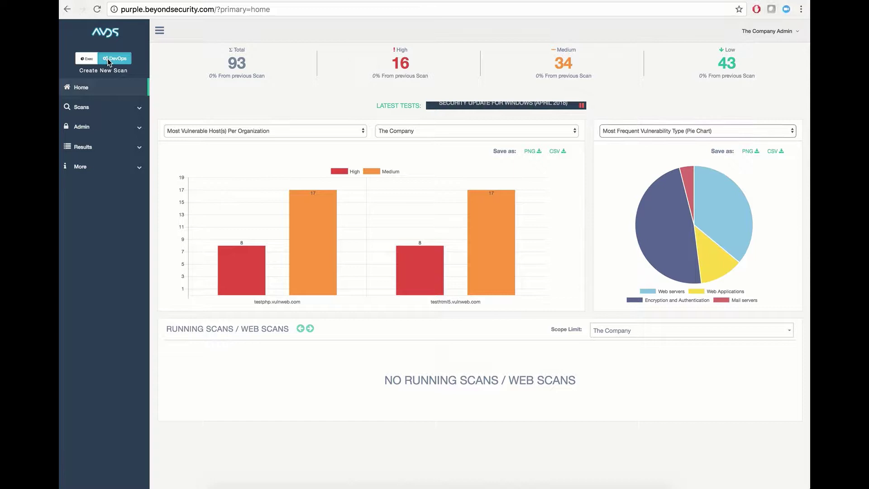
- Go to Admin > Accounts > List to show the empty user Account List
{"action": "left_click", "coordinate": [82, 129]}
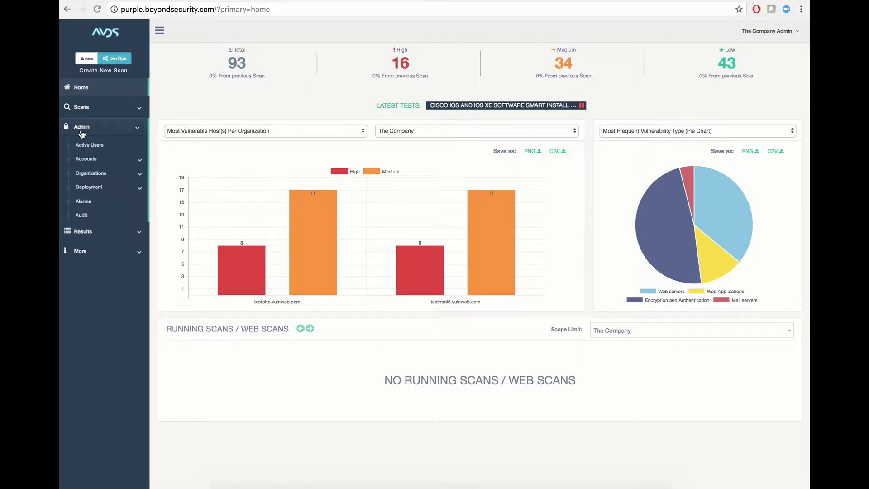
{"action": "left_click", "coordinate": [83, 160]}
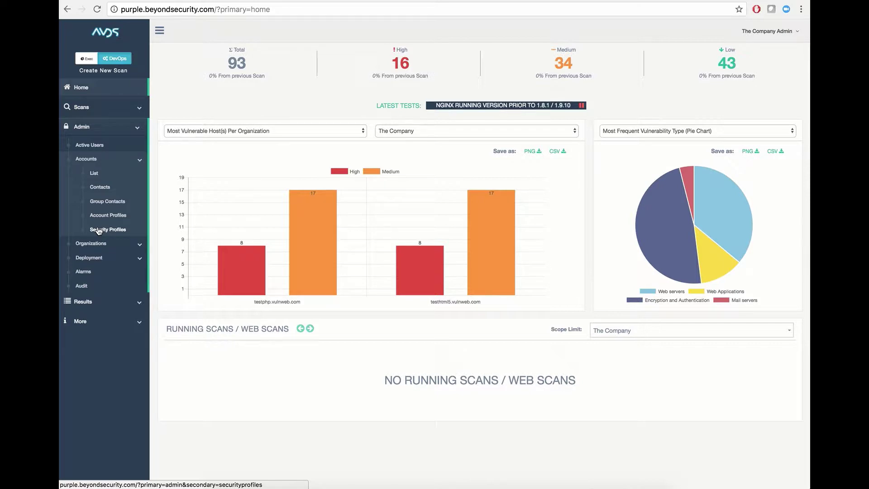
{"action": "left_click", "coordinate": [94, 176]}
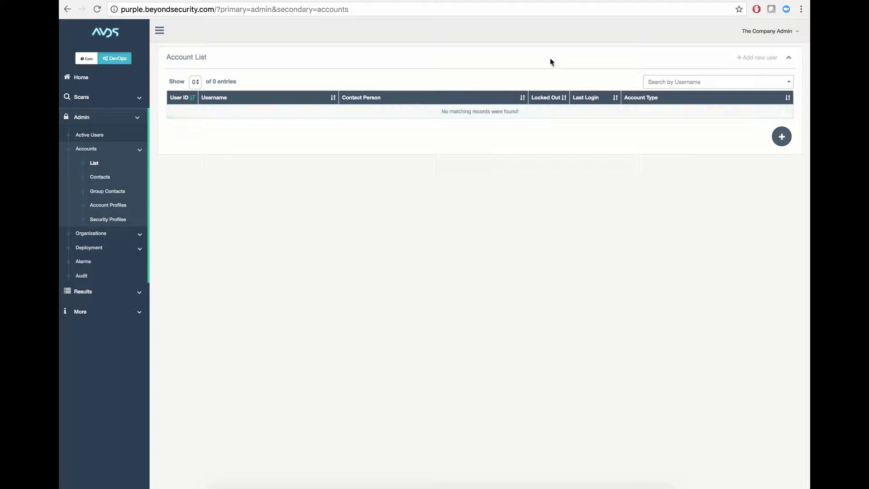
- Start a new account with username TheCompanyScanningUser, keeping the default password expiry
{"action": "left_click", "coordinate": [782, 137]}
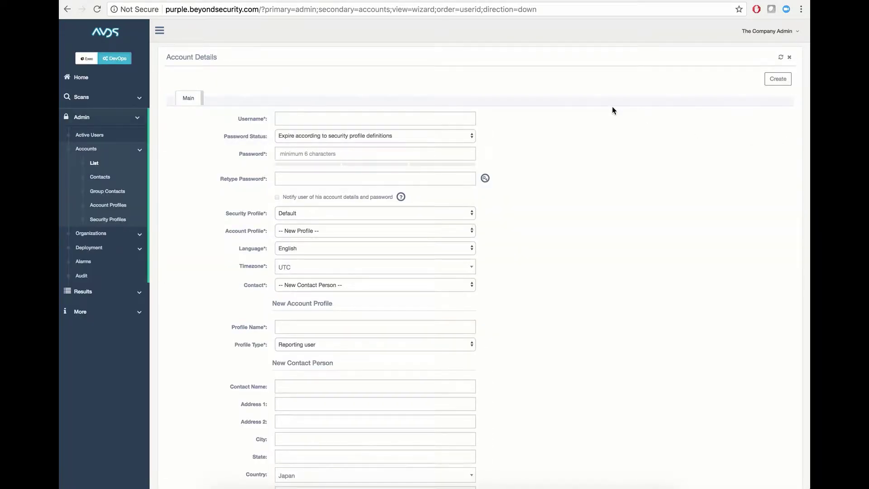
{"action": "scroll", "coordinate": [509, 80], "scroll_direction": "down", "scroll_amount": 3}
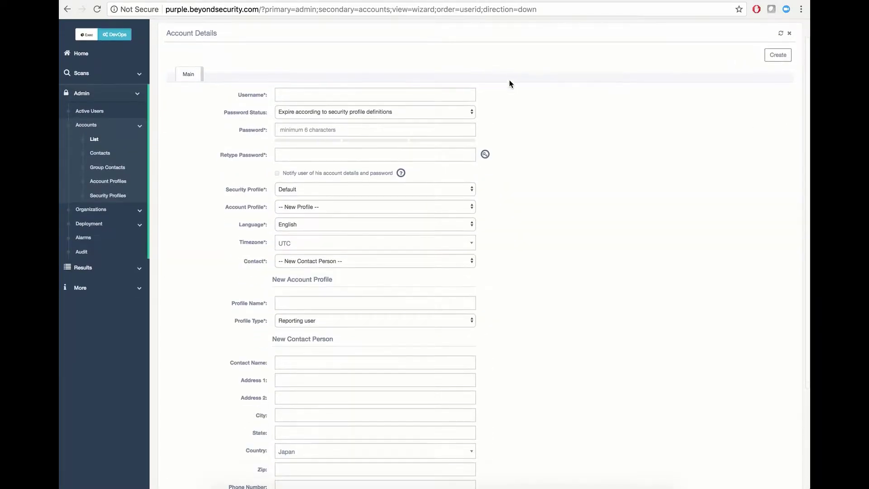
{"action": "left_click", "coordinate": [450, 56]}
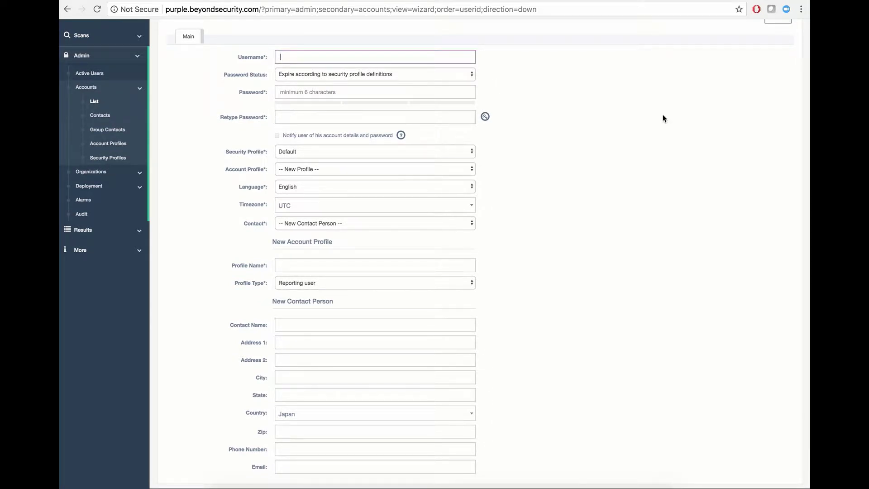
{"action": "type", "text": "TheCompanyScanningUser"}
{"action": "left_click", "coordinate": [423, 74]}
{"action": "left_click", "coordinate": [422, 74]}
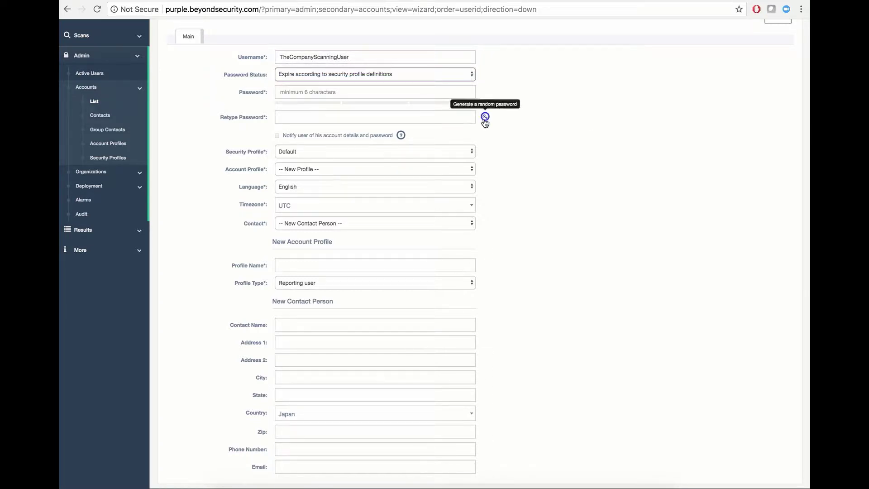
- Generate a password, then replace it with a strong password and retype it
{"action": "left_click", "coordinate": [485, 118]}
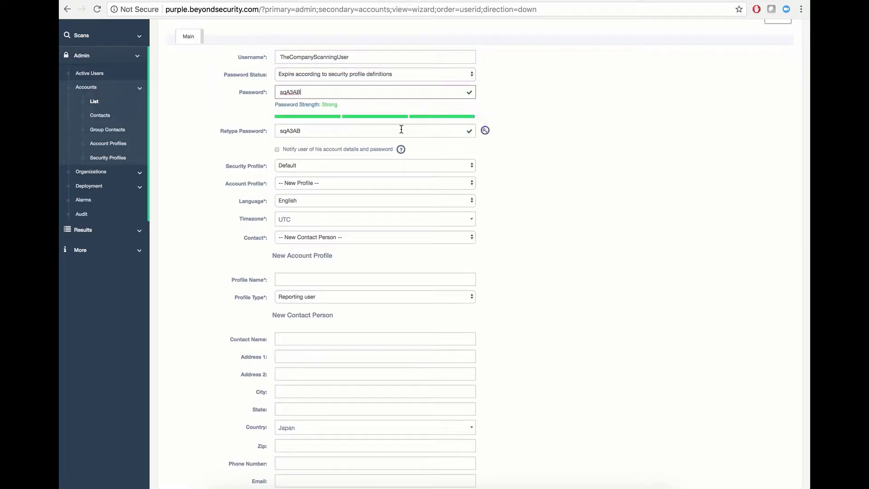
{"action": "key", "text": "super+a"}
{"action": "type", "text": "••••••••••"}
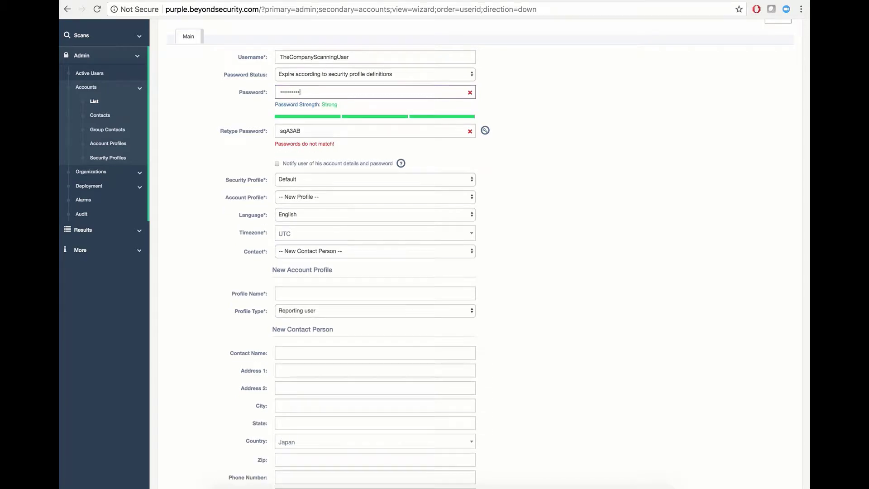
{"action": "key", "text": "Tab"}
{"action": "type", "text": "••••••••••"}
- Keep the Default security profile and English, and assign The Company Scanning User account profile
{"action": "left_click", "coordinate": [306, 166]}
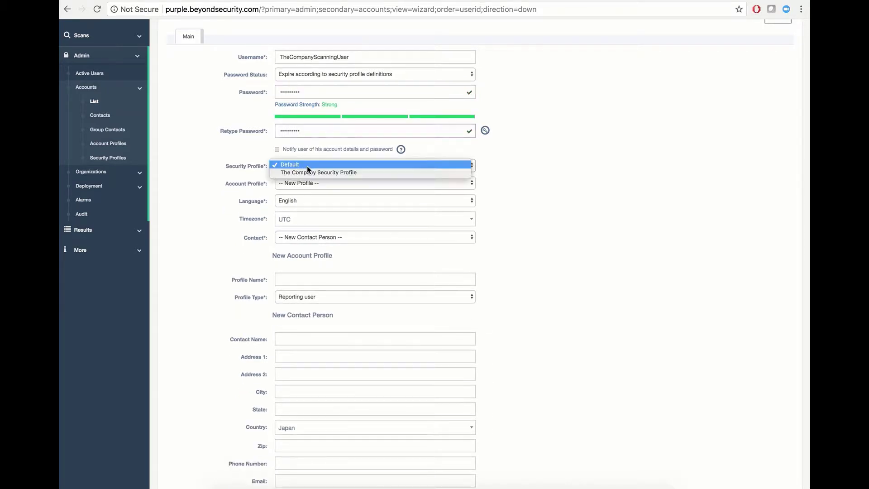
{"action": "left_click", "coordinate": [310, 189]}
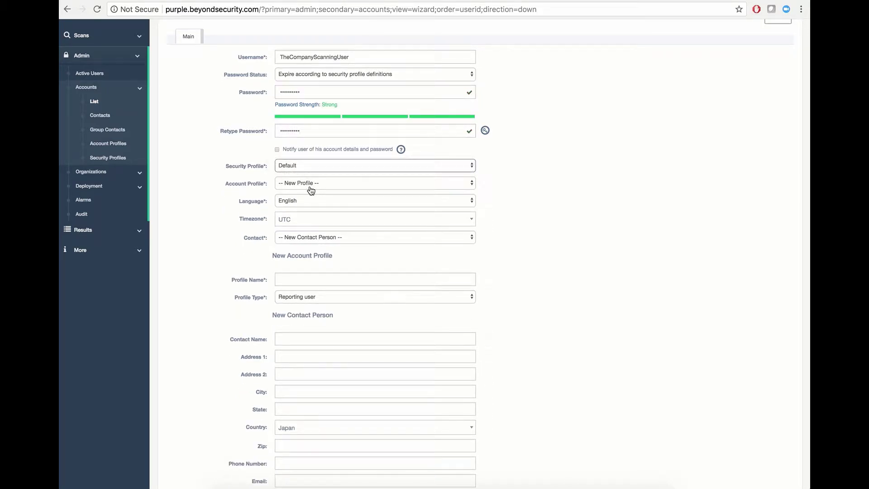
{"action": "left_click", "coordinate": [311, 188]}
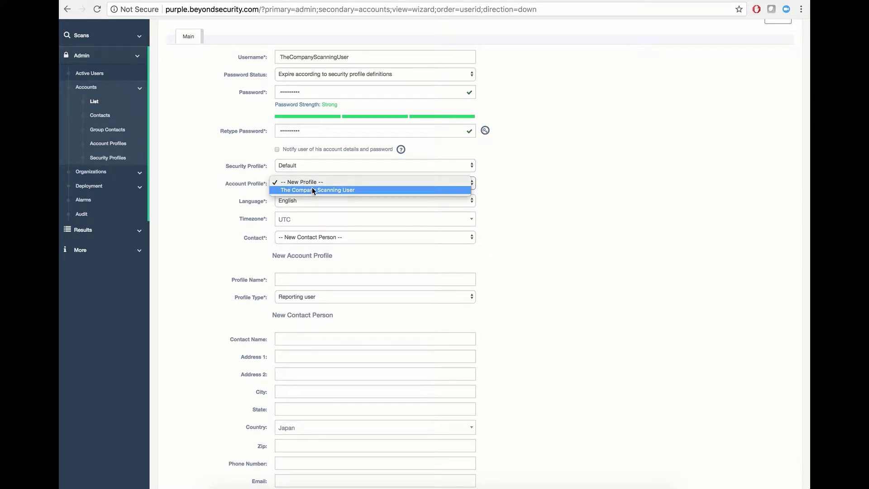
{"action": "left_click", "coordinate": [311, 190]}
{"action": "left_click", "coordinate": [311, 202]}
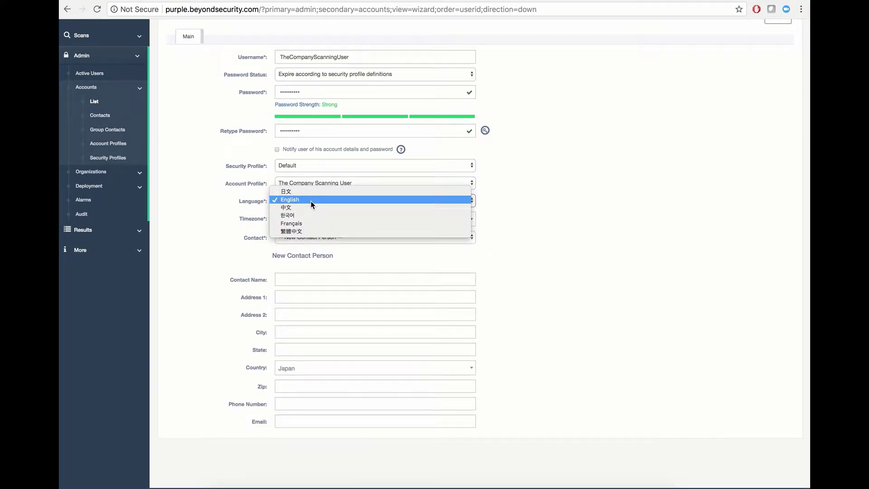
{"action": "left_click", "coordinate": [312, 202]}
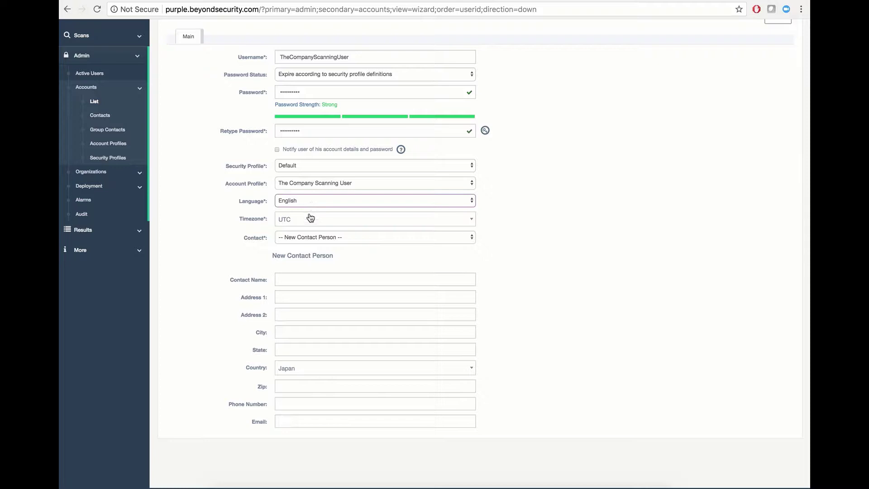
- Set the account timezone to EST
{"action": "left_click", "coordinate": [311, 220]}
{"action": "type", "text": "EST"}
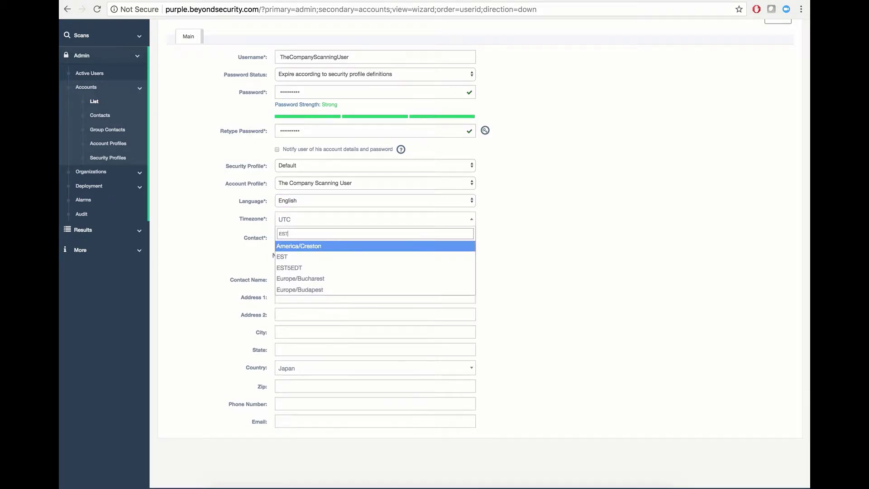
{"action": "left_click", "coordinate": [300, 253]}
{"action": "left_click", "coordinate": [304, 238]}
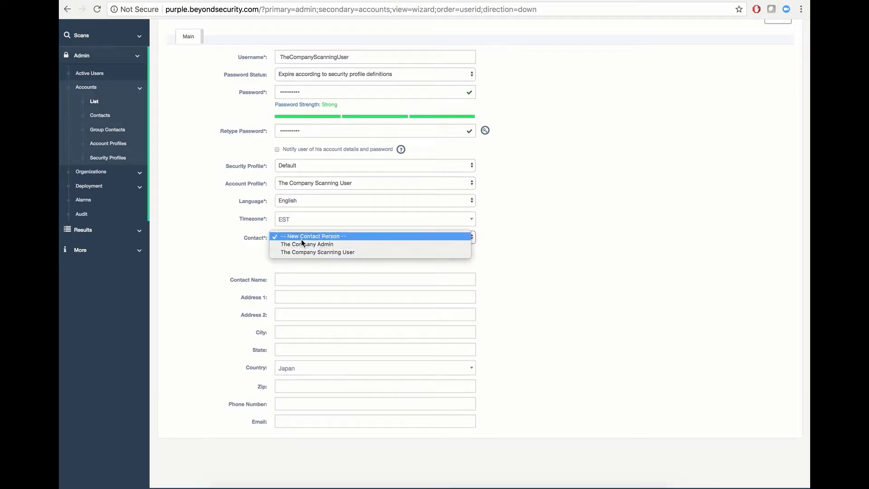
- Link the account to The Company Scanning User contact
{"action": "left_click", "coordinate": [307, 252]}
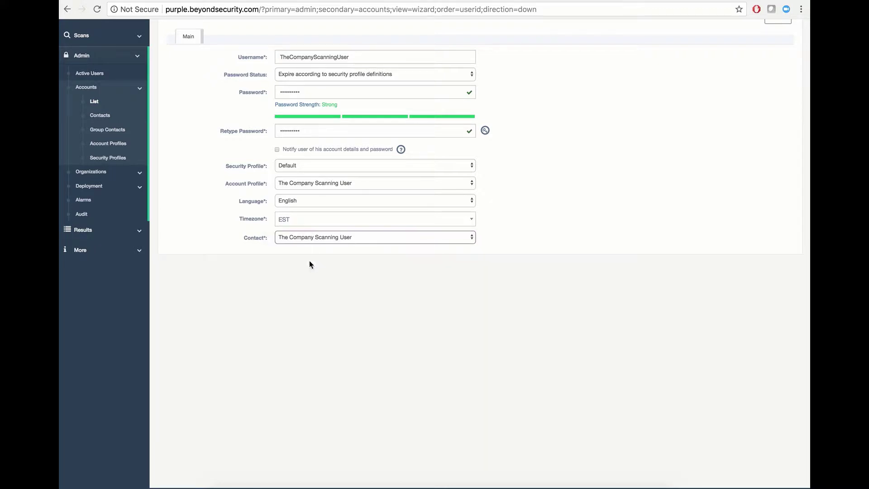
{"action": "left_click", "coordinate": [306, 242]}
{"action": "left_click", "coordinate": [310, 222]}
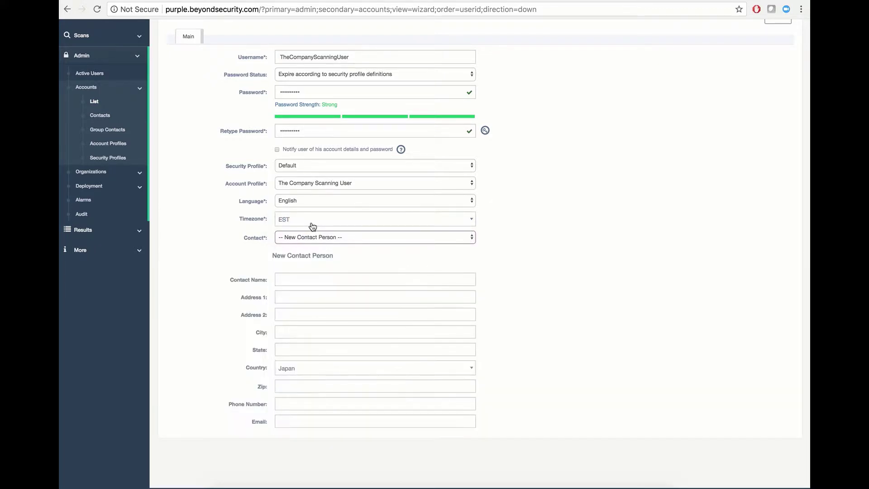
{"action": "left_click", "coordinate": [310, 238]}
{"action": "left_click", "coordinate": [306, 252]}
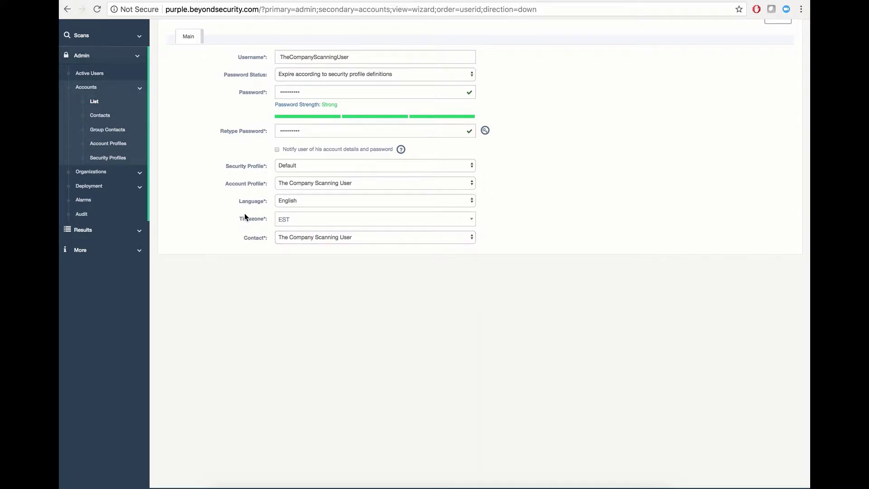
- Confirm English as language and The Company Scanning User as account profile
{"action": "left_click", "coordinate": [302, 202]}
{"action": "left_click", "coordinate": [301, 203]}
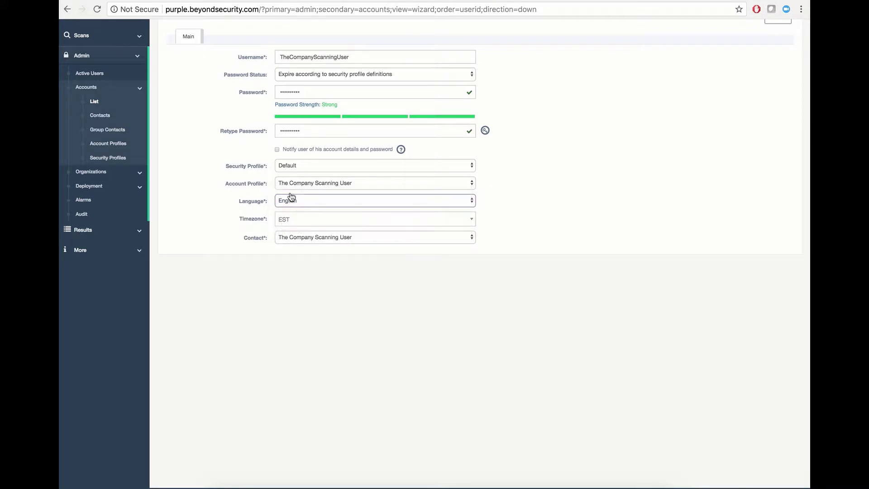
{"action": "left_click", "coordinate": [242, 187]}
{"action": "left_click_drag", "start_coordinate": [256, 185], "coordinate": [225, 184]}
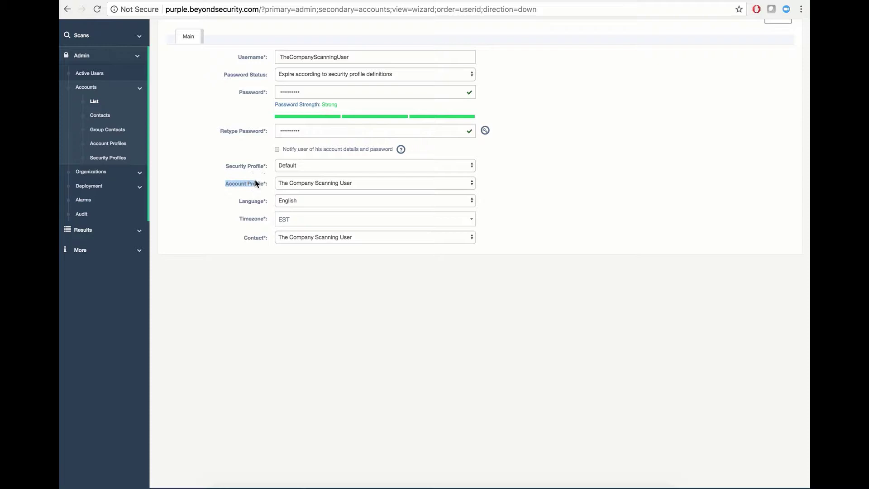
{"action": "left_click", "coordinate": [305, 184]}
{"action": "left_click", "coordinate": [303, 183]}
{"action": "left_click", "coordinate": [301, 187]}
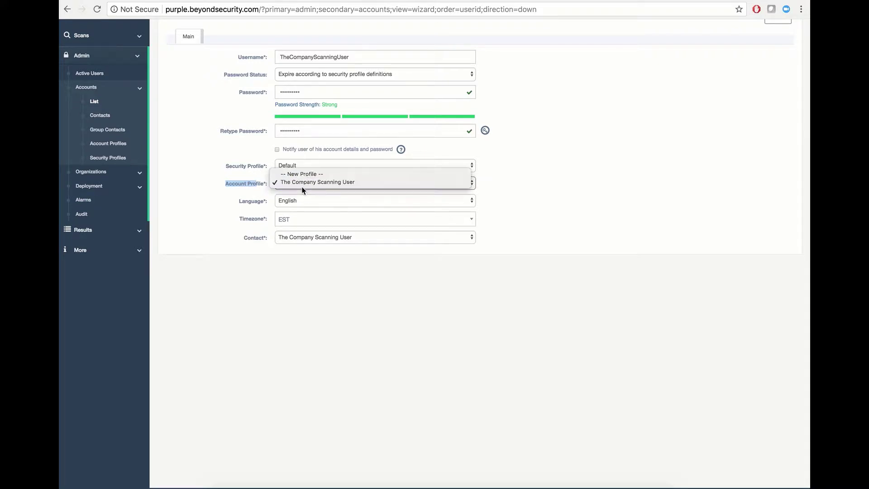
{"action": "left_click", "coordinate": [243, 164]}
- Change the security profile from Default to The Company Security Profile, then recheck the password and username fields
{"action": "left_click_drag", "start_coordinate": [227, 167], "coordinate": [297, 163]}
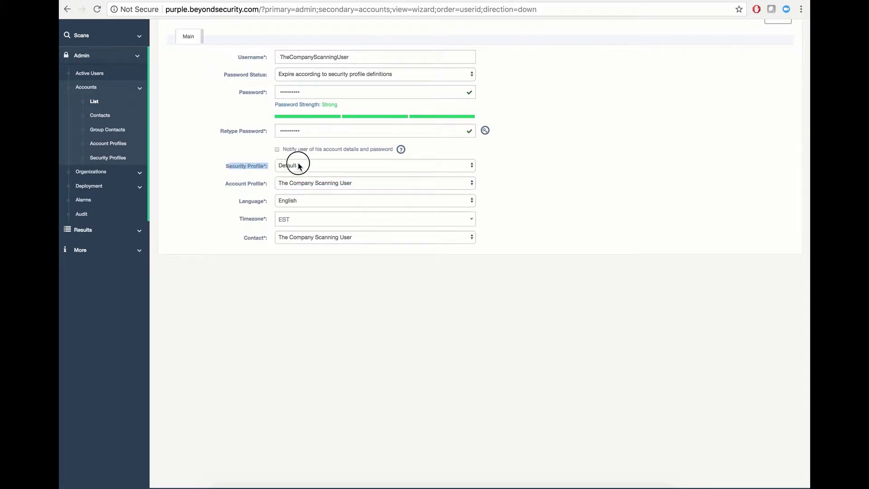
{"action": "left_click", "coordinate": [297, 164]}
{"action": "left_click", "coordinate": [300, 175]}
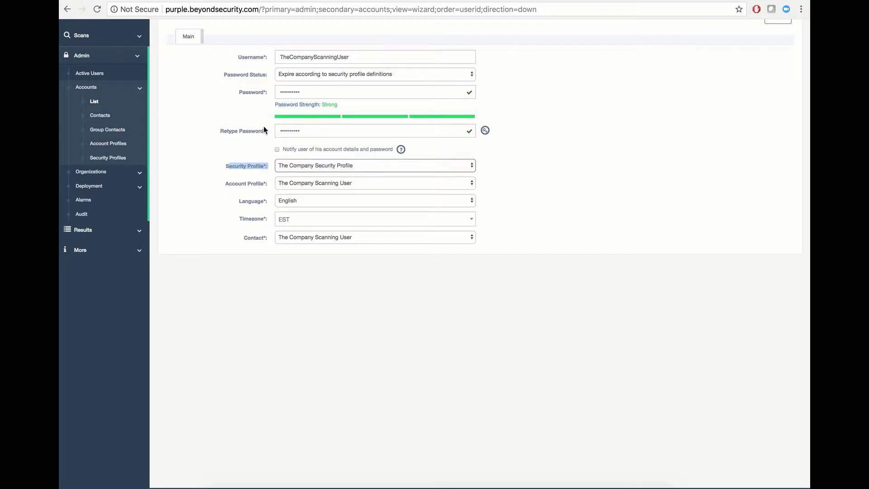
{"action": "left_click", "coordinate": [240, 166]}
{"action": "left_click", "coordinate": [312, 92]}
{"action": "left_click", "coordinate": [312, 129]}
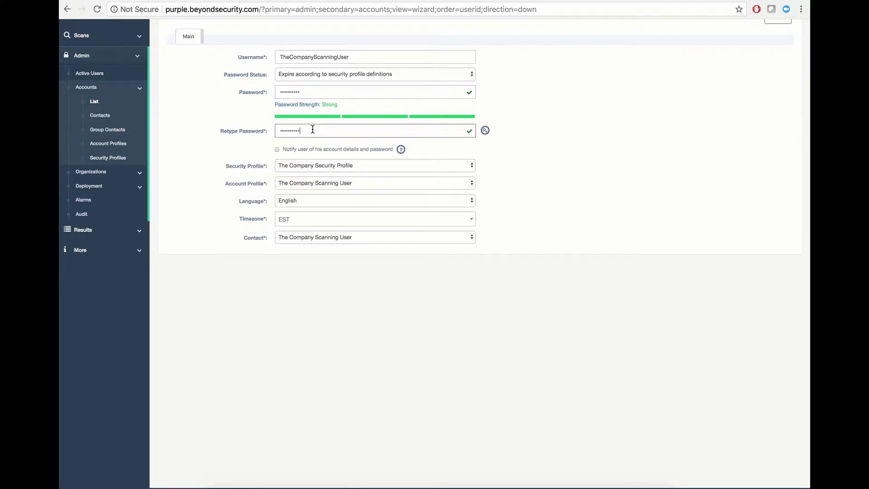
{"action": "left_click", "coordinate": [311, 56]}
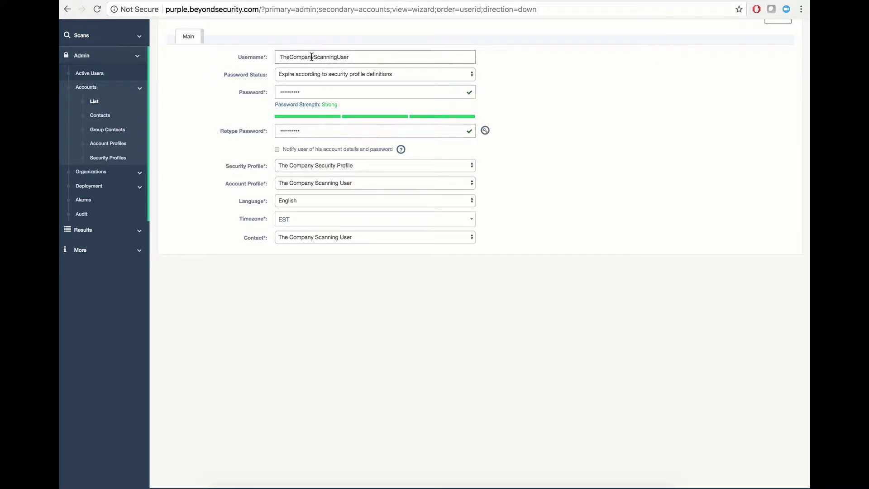
- Enable Notify user, dismiss its help popup, and generate new random passwords
{"action": "left_click", "coordinate": [276, 149]}
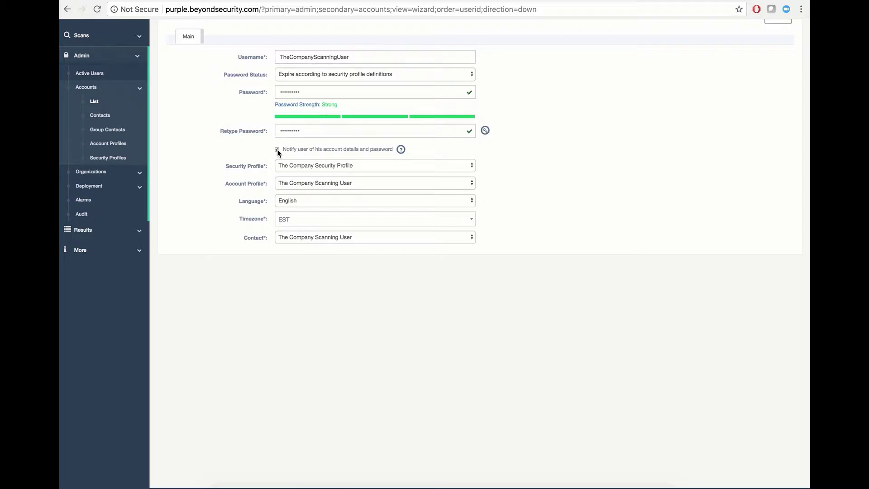
{"action": "double_click", "coordinate": [395, 130]}
{"action": "mouse_move", "coordinate": [402, 155]}
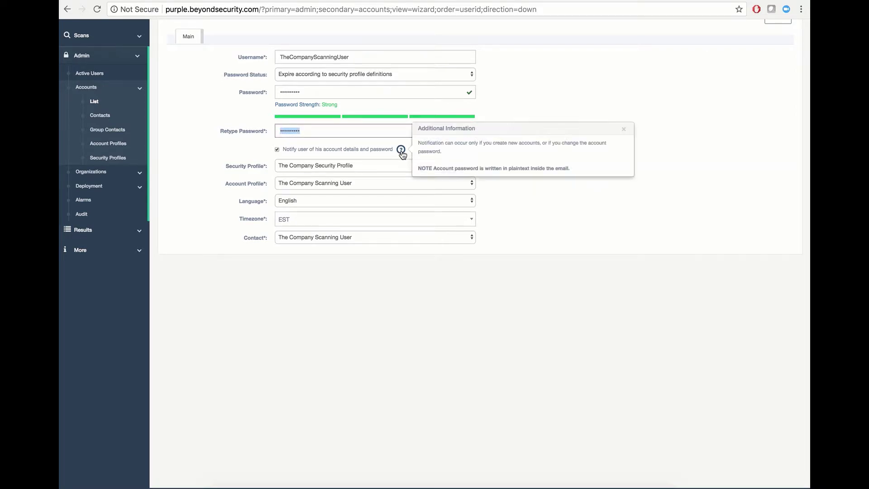
{"action": "left_click", "coordinate": [511, 116]}
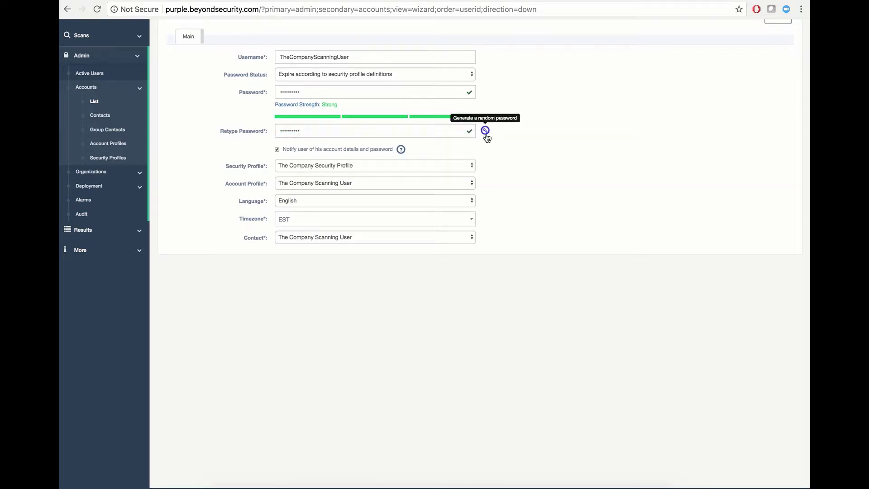
{"action": "left_click", "coordinate": [485, 131]}
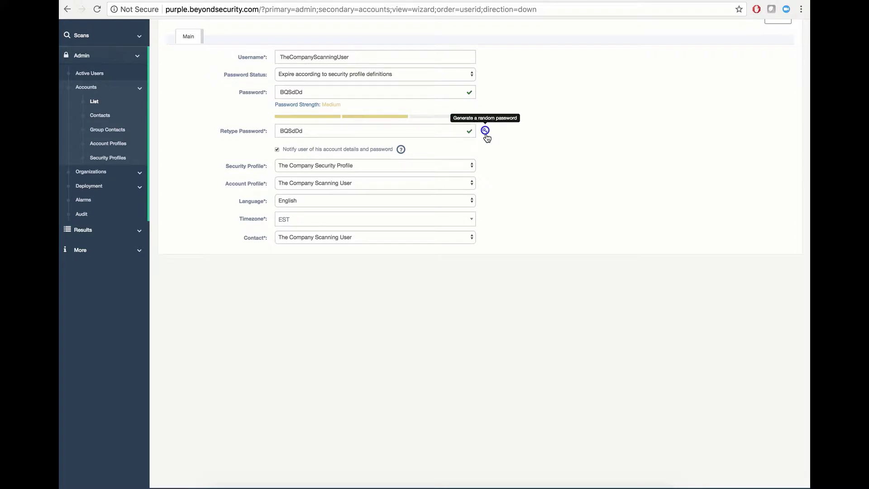
{"action": "left_click", "coordinate": [485, 132]}
- Return password status to following the security profile and turn off Notify user
{"action": "left_click", "coordinate": [462, 76]}
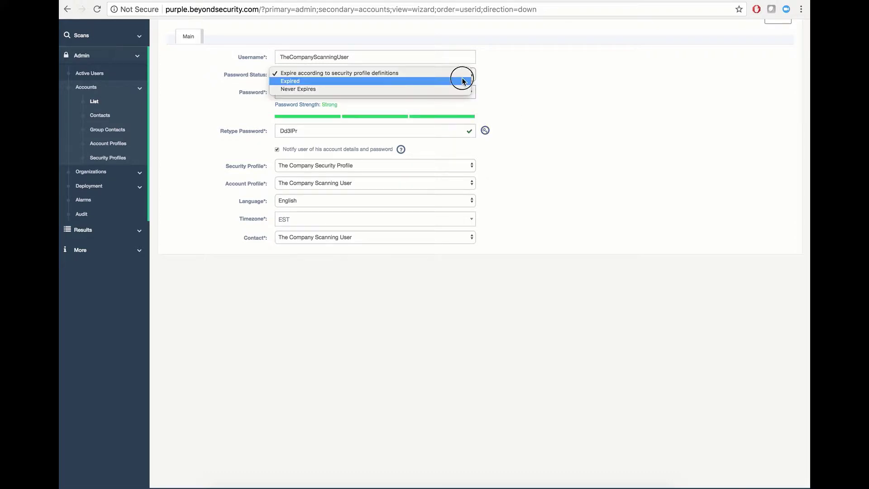
{"action": "left_click", "coordinate": [462, 81]}
{"action": "left_click", "coordinate": [463, 81]}
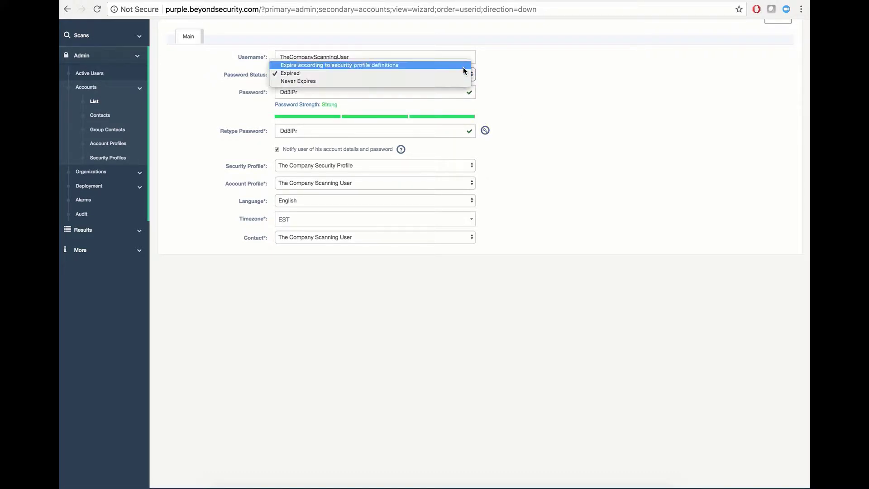
{"action": "left_click", "coordinate": [462, 67]}
{"action": "left_click", "coordinate": [305, 150]}
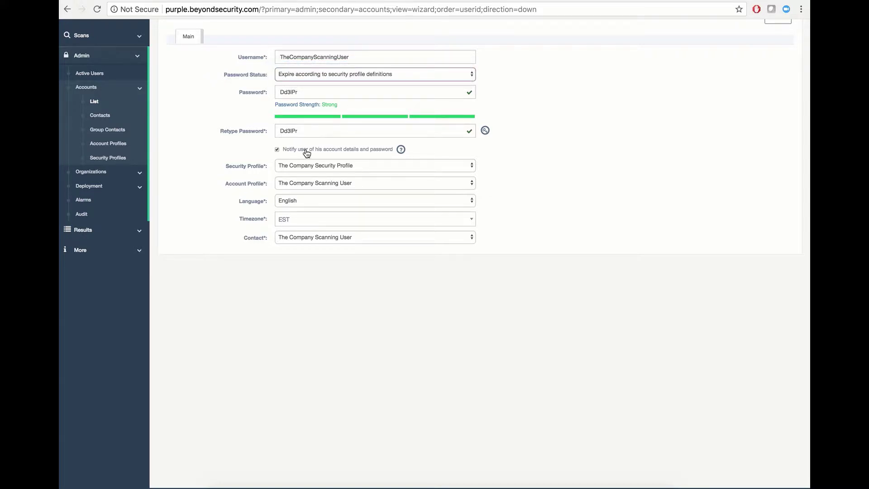
- Enter and confirm a custom password, then create the scanning account
{"action": "double_click", "coordinate": [318, 88]}
{"action": "type", "text": "••••••••••"}
{"action": "key", "text": "Tab"}
{"action": "type", "text": "•"}
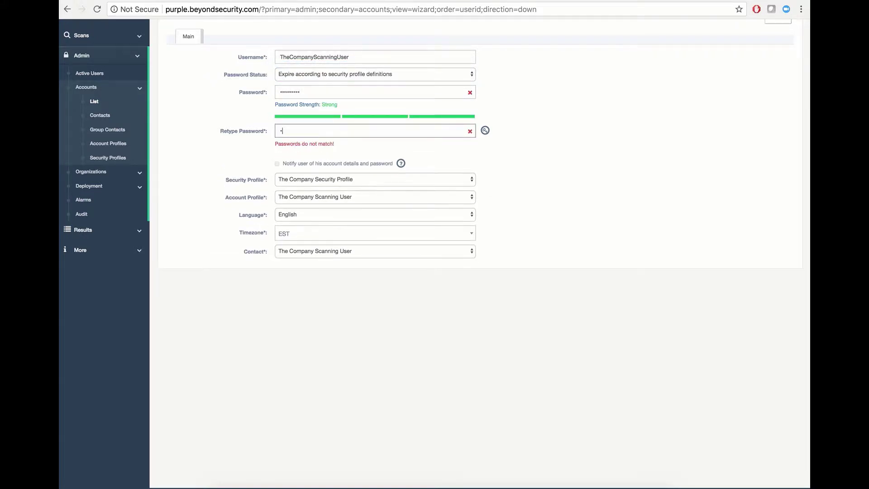
{"action": "type", "text": "•••••••••"}
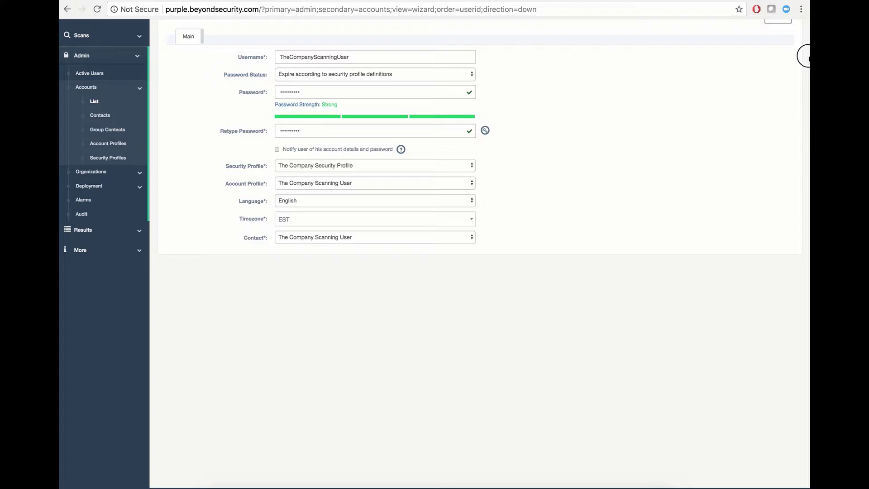
{"action": "scroll", "coordinate": [788, 57], "scroll_direction": "up", "scroll_amount": 1}
{"action": "left_click", "coordinate": [778, 60]}
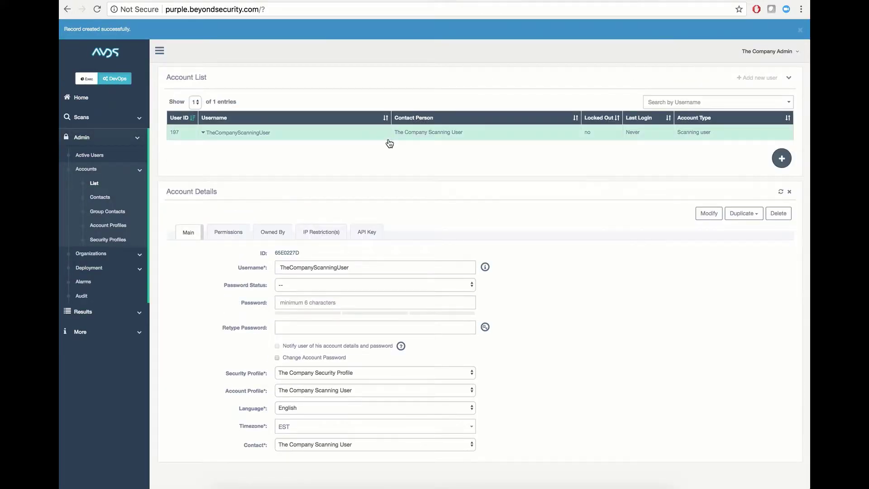
- Check the new account's Account Profile field, then go to the Account Profiles list
{"action": "left_click", "coordinate": [388, 140]}
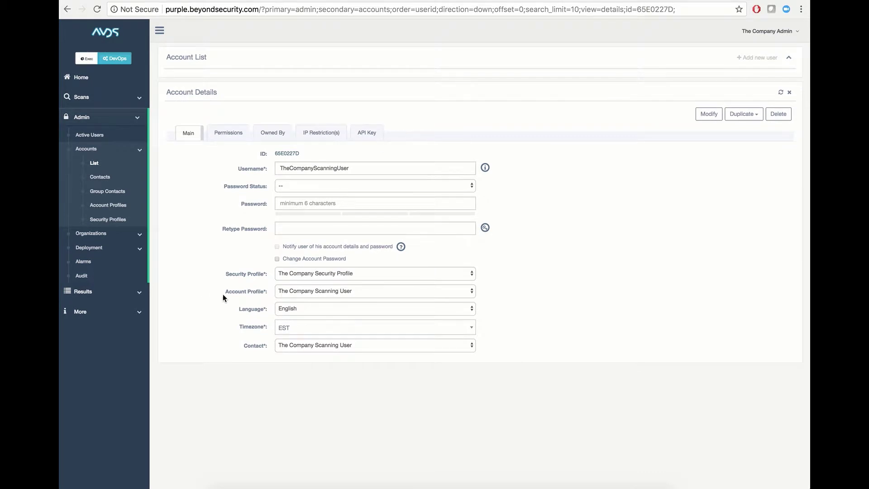
{"action": "left_click_drag", "start_coordinate": [224, 298], "coordinate": [260, 300]}
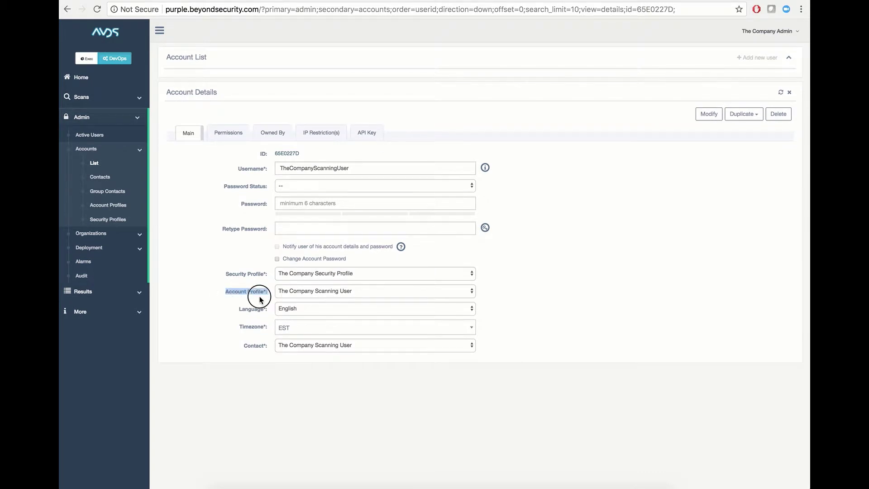
{"action": "right_click", "coordinate": [127, 209]}
{"action": "left_click", "coordinate": [165, 192]}
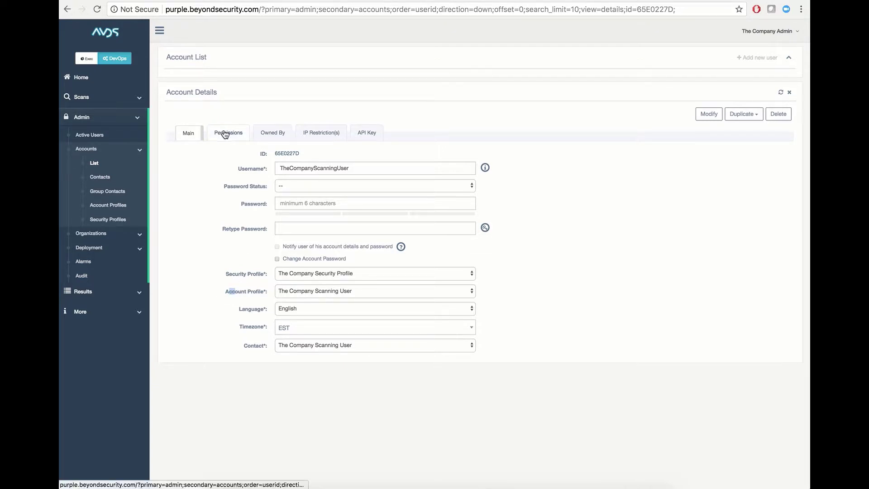
{"action": "left_click", "coordinate": [129, 210]}
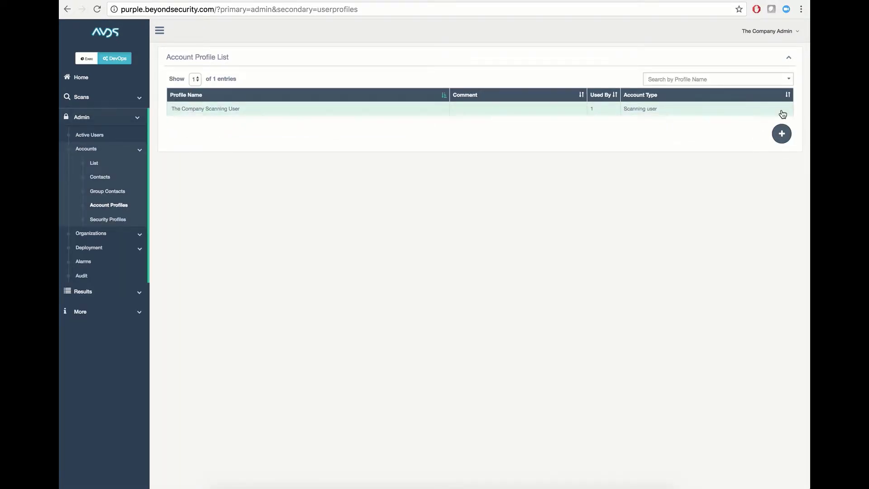
- Open The Company Scanning User profile's Permissions and scroll to the Ownerships section
{"action": "left_click", "coordinate": [234, 111]}
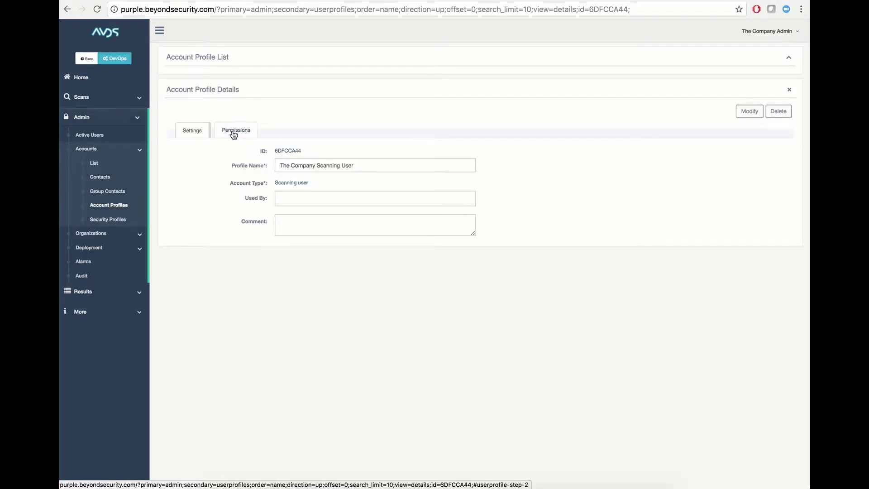
{"action": "left_click", "coordinate": [233, 131]}
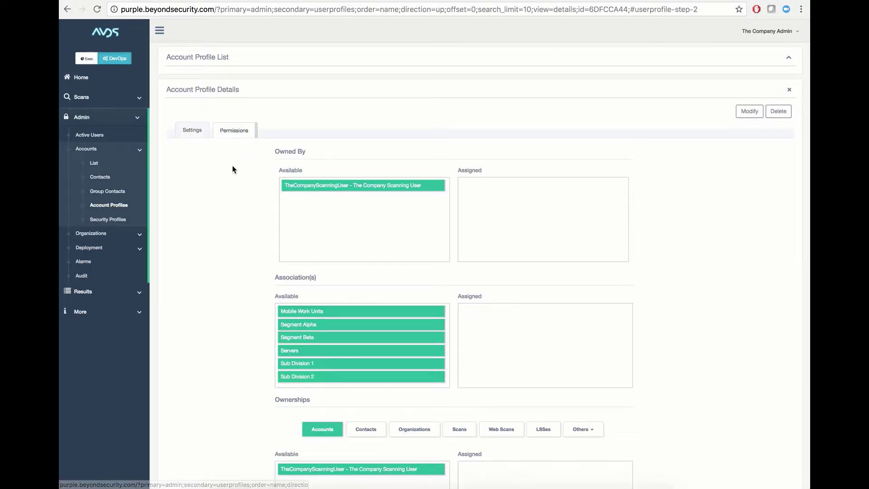
{"action": "scroll", "coordinate": [232, 169], "scroll_direction": "down", "scroll_amount": 2}
{"action": "scroll", "coordinate": [232, 170], "scroll_direction": "down", "scroll_amount": 3}
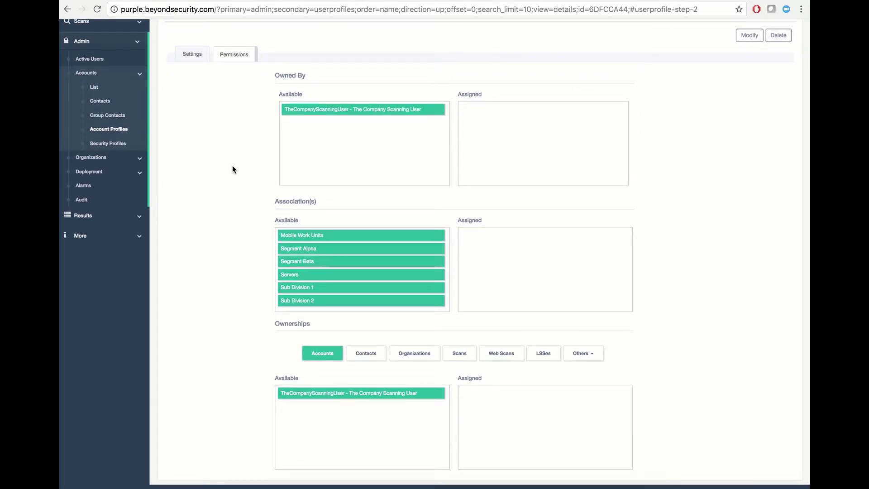
{"action": "scroll", "coordinate": [232, 169], "scroll_direction": "down", "scroll_amount": 5}
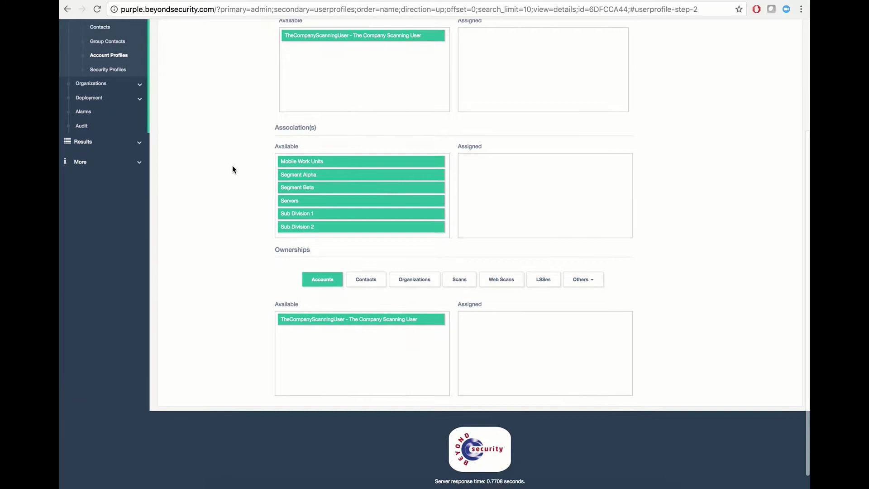
{"action": "scroll", "coordinate": [232, 170], "scroll_direction": "down", "scroll_amount": 1}
- Check the Contacts, Organizations, Scans, Web Scans, LSSes and Accounts ownership tabs, all empty
{"action": "left_click", "coordinate": [364, 275]}
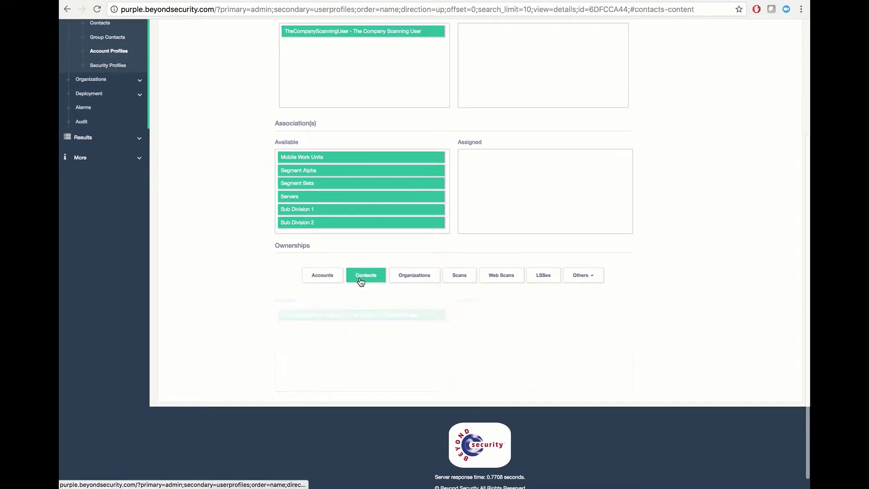
{"action": "left_click", "coordinate": [401, 275]}
{"action": "left_click", "coordinate": [462, 275]}
{"action": "left_click", "coordinate": [496, 275]}
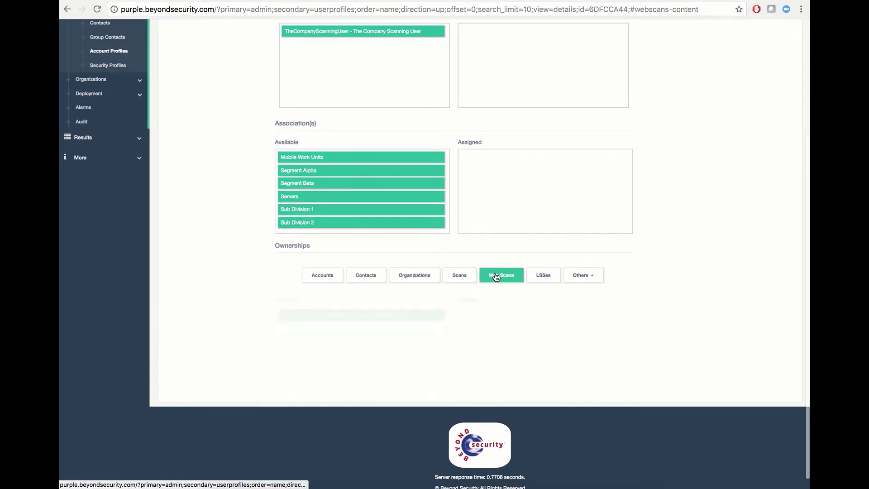
{"action": "left_click", "coordinate": [543, 275]}
{"action": "left_click", "coordinate": [322, 274]}
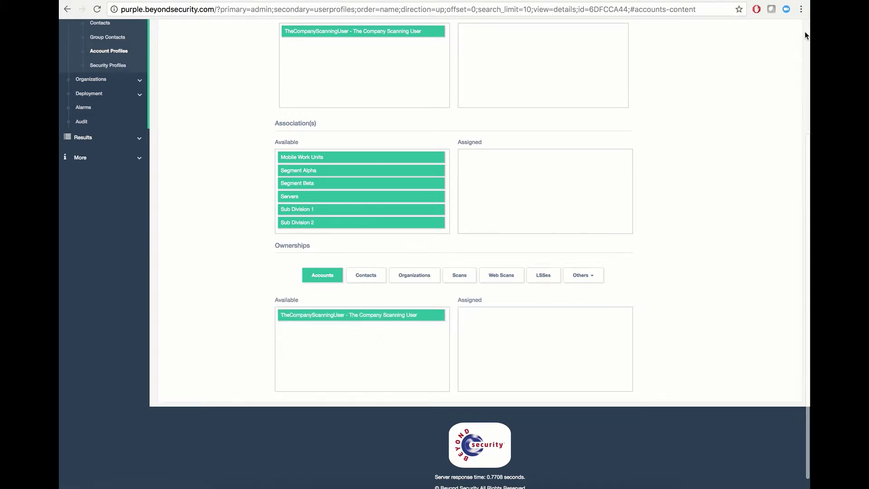
{"action": "scroll", "coordinate": [738, 59], "scroll_direction": "up", "scroll_amount": 3}
{"action": "scroll", "coordinate": [723, 91], "scroll_direction": "down", "scroll_amount": 3}
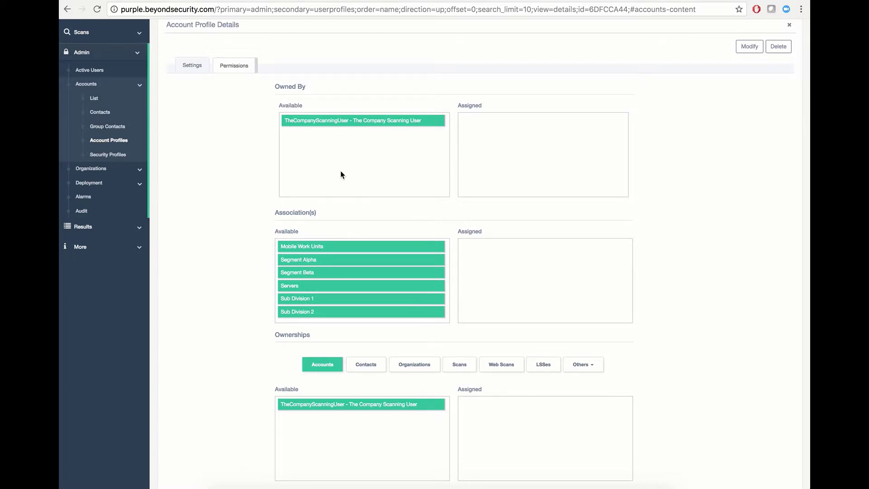
- Assign every organization, Mobile Work Units through Workstations, as profile associations
{"action": "scroll", "coordinate": [240, 160], "scroll_direction": "down", "scroll_amount": 4}
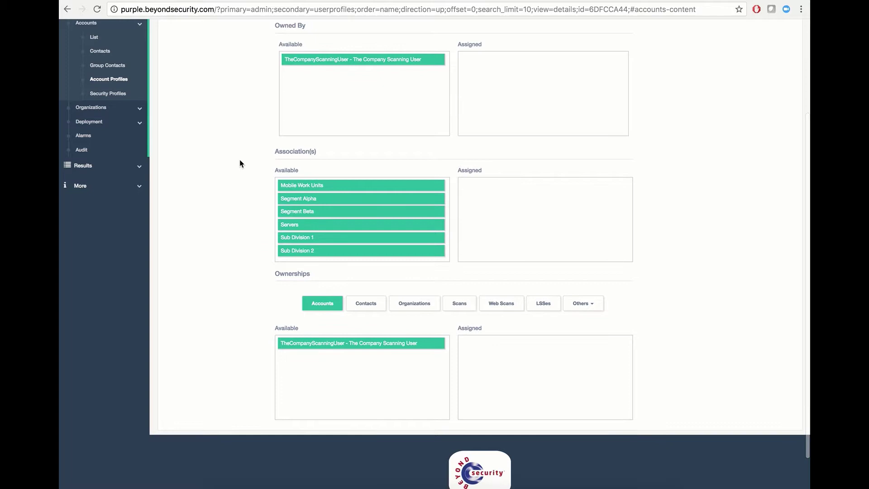
{"action": "scroll", "coordinate": [297, 170], "scroll_direction": "down", "scroll_amount": 3}
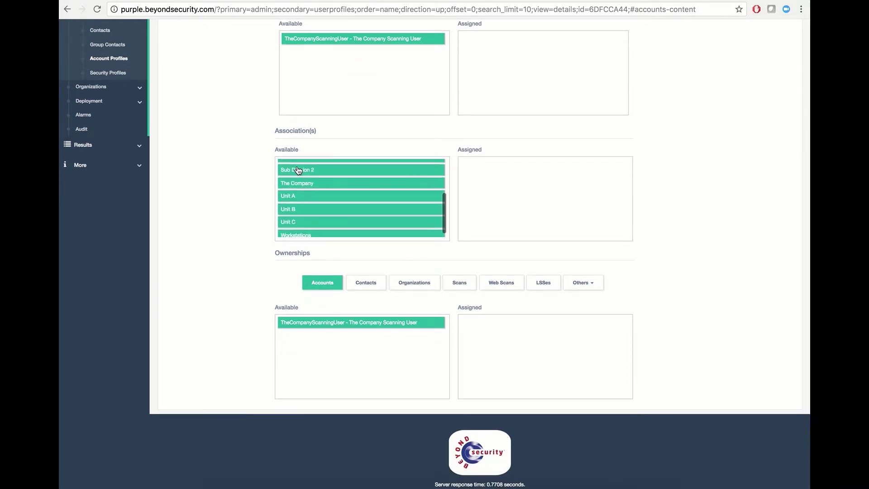
{"action": "scroll", "coordinate": [297, 170], "scroll_direction": "up", "scroll_amount": 4}
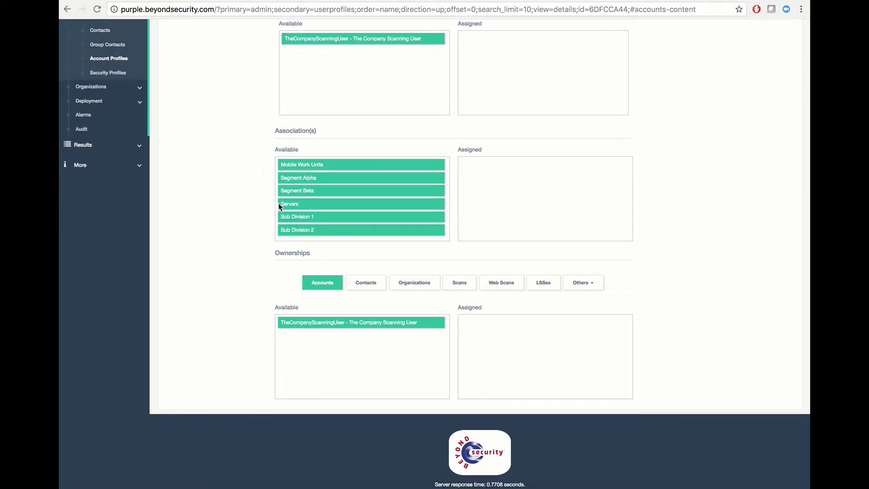
{"action": "scroll", "coordinate": [289, 216], "scroll_direction": "down", "scroll_amount": 5}
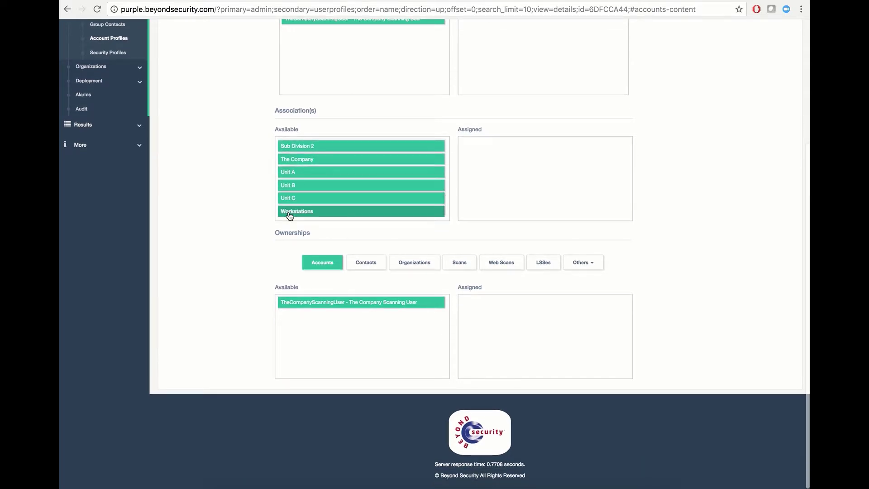
{"action": "scroll", "coordinate": [284, 205], "scroll_direction": "up", "scroll_amount": 3}
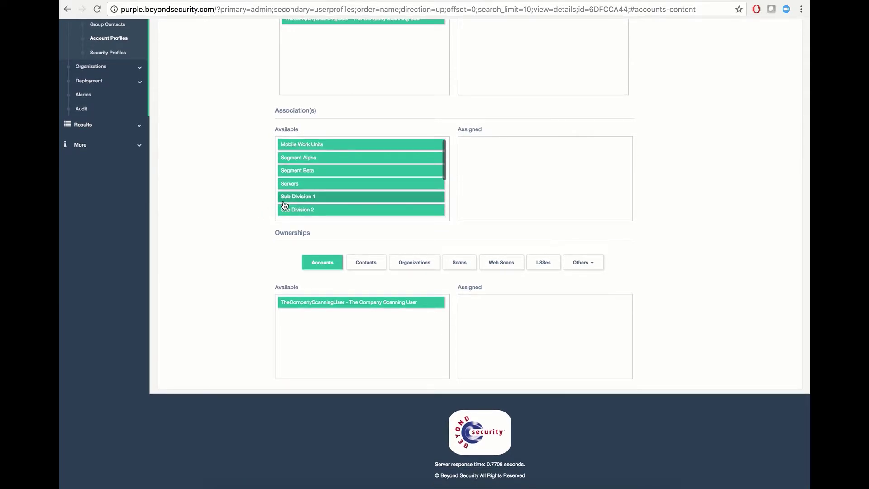
{"action": "left_click", "coordinate": [305, 145]}
{"action": "left_click", "coordinate": [304, 145]}
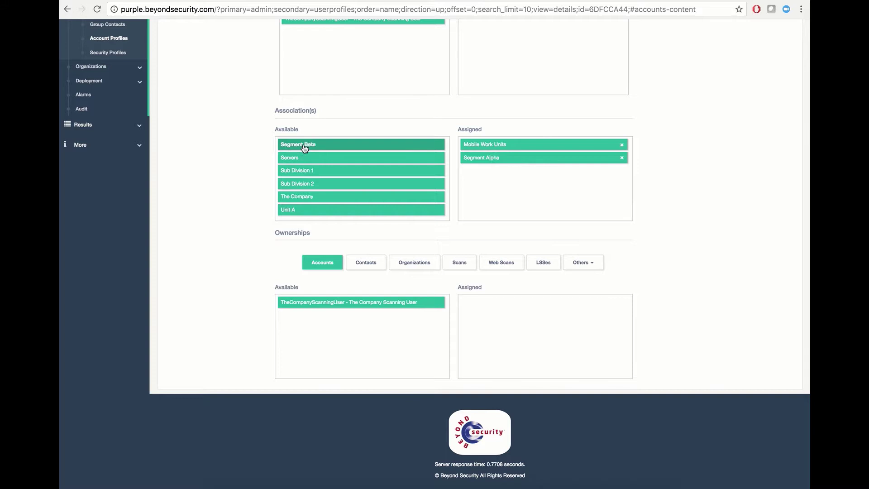
{"action": "left_click", "coordinate": [304, 144]}
{"action": "left_click", "coordinate": [304, 145]}
{"action": "left_click", "coordinate": [304, 145]}
{"action": "left_click", "coordinate": [304, 145]}
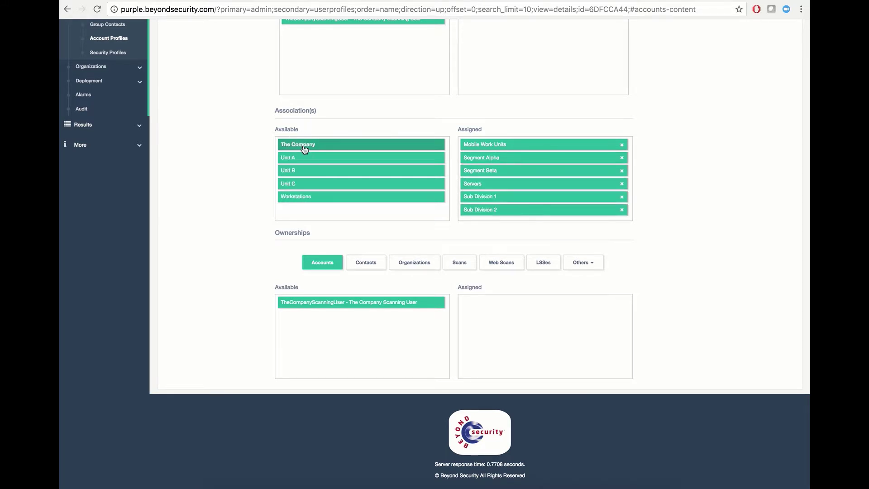
{"action": "left_click", "coordinate": [305, 145]}
{"action": "left_click", "coordinate": [305, 145]}
{"action": "left_click", "coordinate": [304, 145]}
{"action": "left_click", "coordinate": [304, 145]}
{"action": "left_click", "coordinate": [304, 145]}
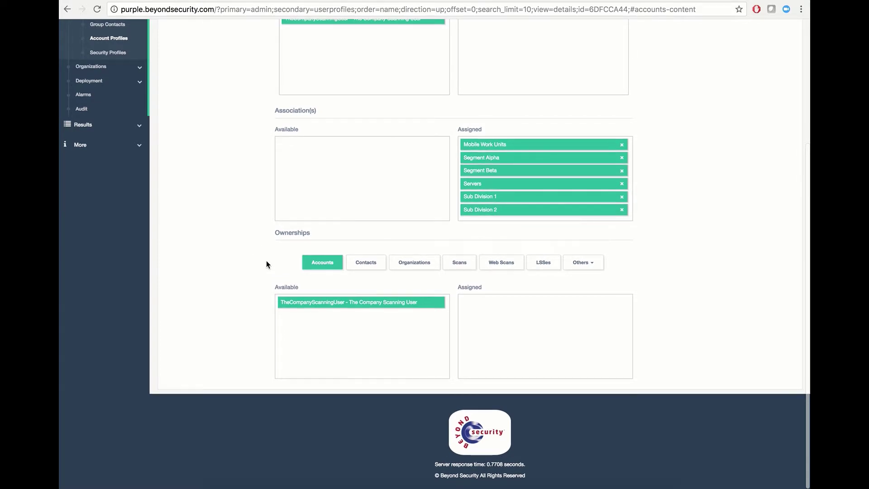
{"action": "left_click_drag", "start_coordinate": [265, 228], "coordinate": [333, 238]}
- Show the Contacts ownership tab with its two available contacts, briefly checking the Others list
{"action": "left_click", "coordinate": [333, 237]}
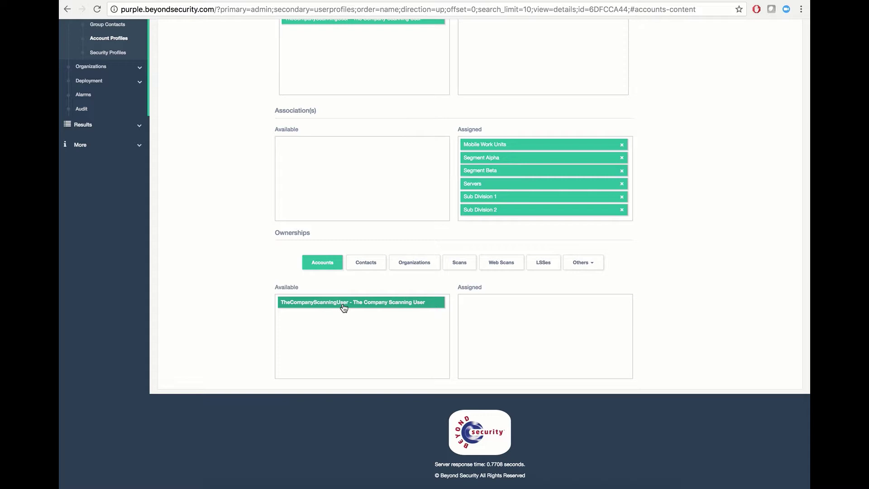
{"action": "left_click", "coordinate": [361, 267]}
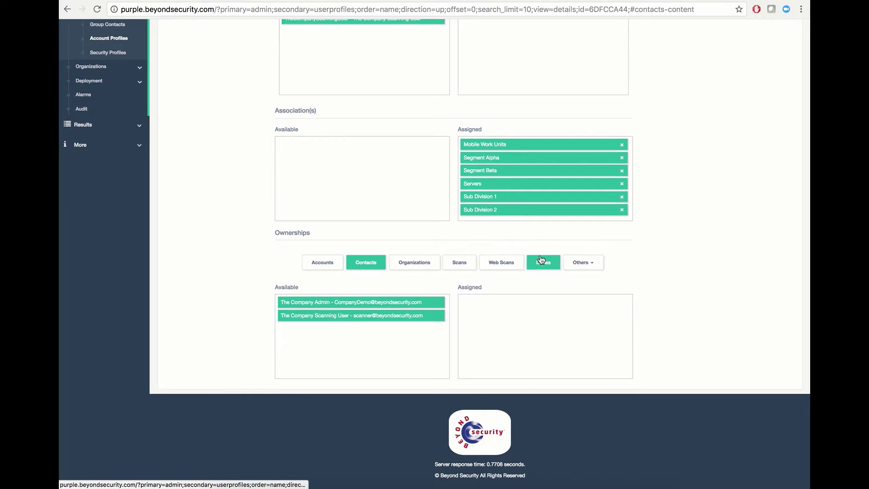
{"action": "left_click", "coordinate": [580, 262]}
{"action": "left_click", "coordinate": [333, 284]}
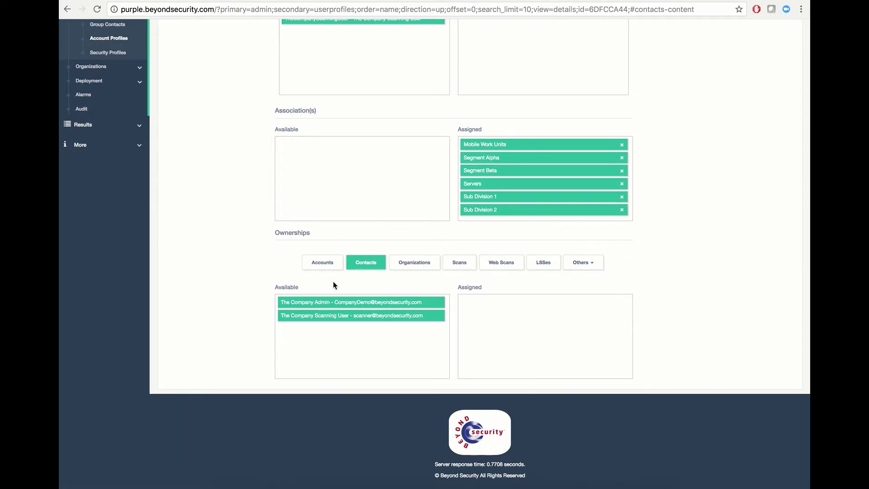
- Own The Company Scanning User contact and organizations Unit C, Workstations, Servers and Mobile Work Units
{"action": "left_click", "coordinate": [333, 314]}
{"action": "left_click", "coordinate": [428, 266]}
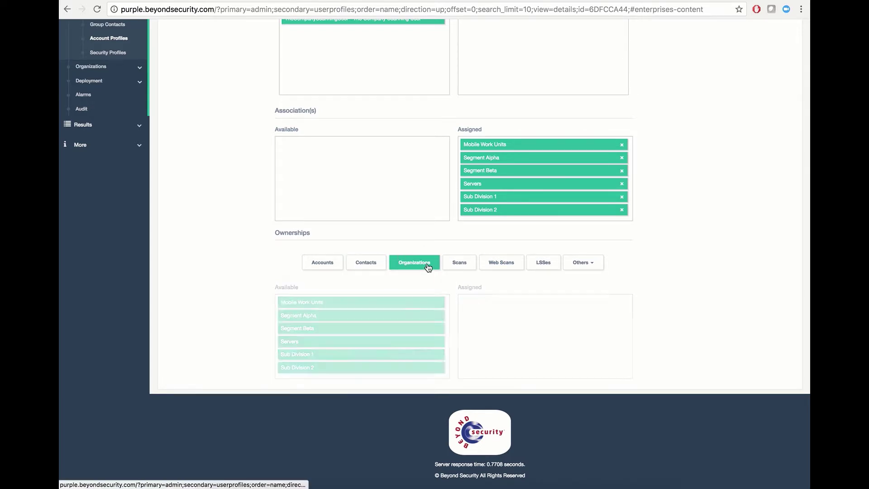
{"action": "scroll", "coordinate": [399, 309], "scroll_direction": "down", "scroll_amount": 3}
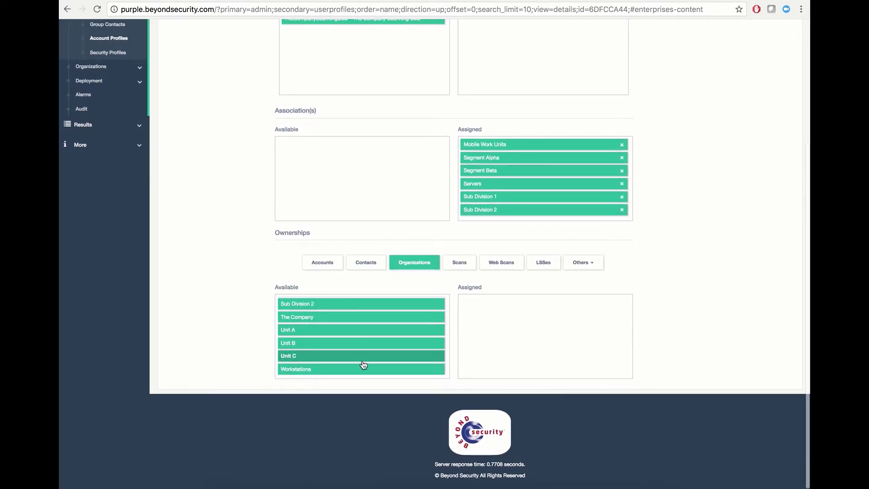
{"action": "left_click", "coordinate": [363, 357]}
{"action": "left_click", "coordinate": [351, 369]}
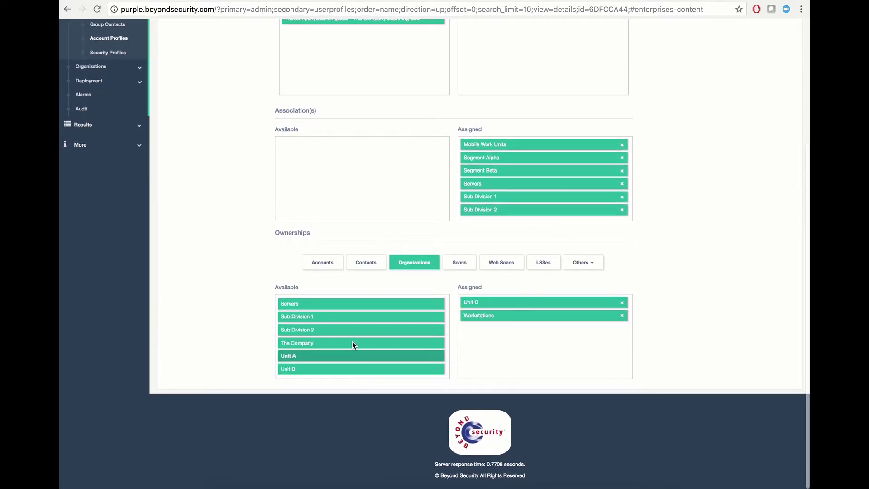
{"action": "scroll", "coordinate": [353, 339], "scroll_direction": "up", "scroll_amount": 1}
{"action": "left_click", "coordinate": [351, 325]}
{"action": "scroll", "coordinate": [349, 324], "scroll_direction": "up", "scroll_amount": 2}
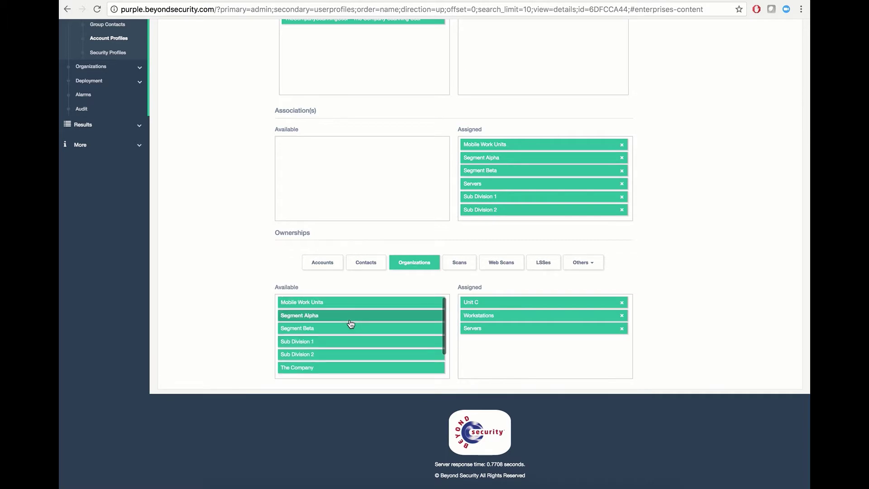
{"action": "left_click", "coordinate": [345, 304]}
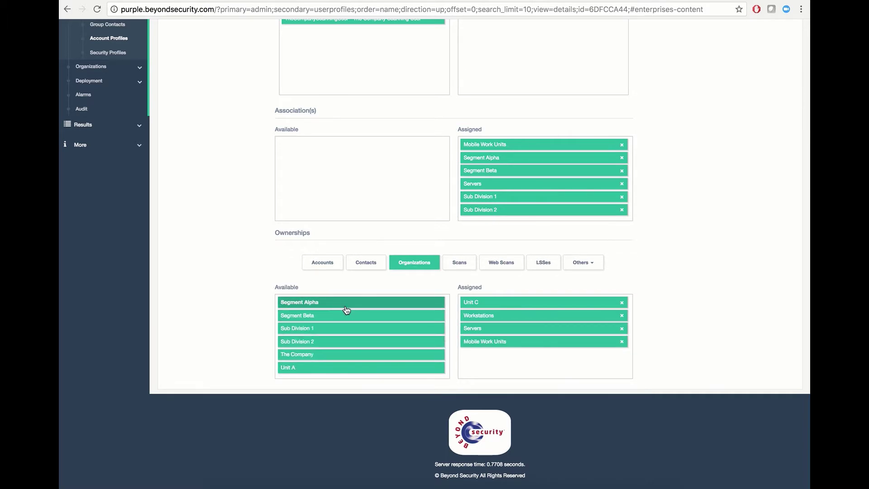
- Own the Mobile Work Units demo scan, Scan Widget Test web scan and Default Scanner LSS
{"action": "left_click", "coordinate": [454, 268]}
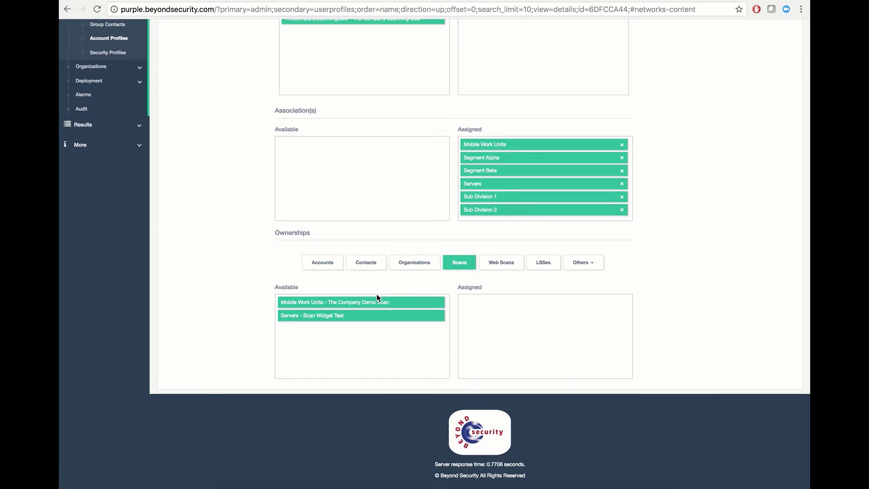
{"action": "left_click", "coordinate": [370, 303]}
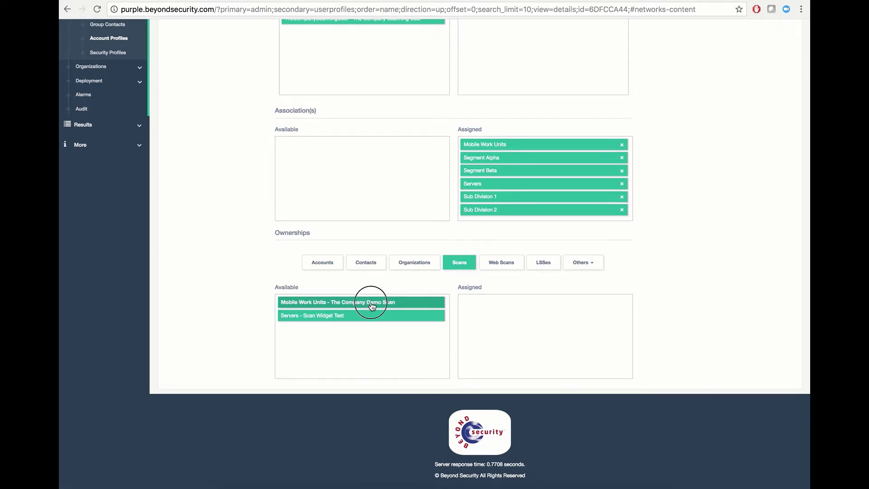
{"action": "left_click", "coordinate": [505, 263]}
{"action": "left_click", "coordinate": [428, 303]}
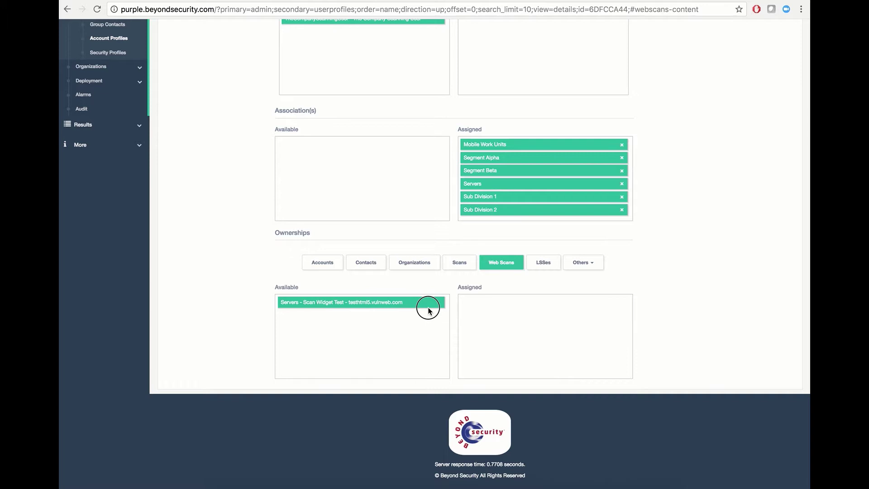
{"action": "left_click", "coordinate": [544, 264]}
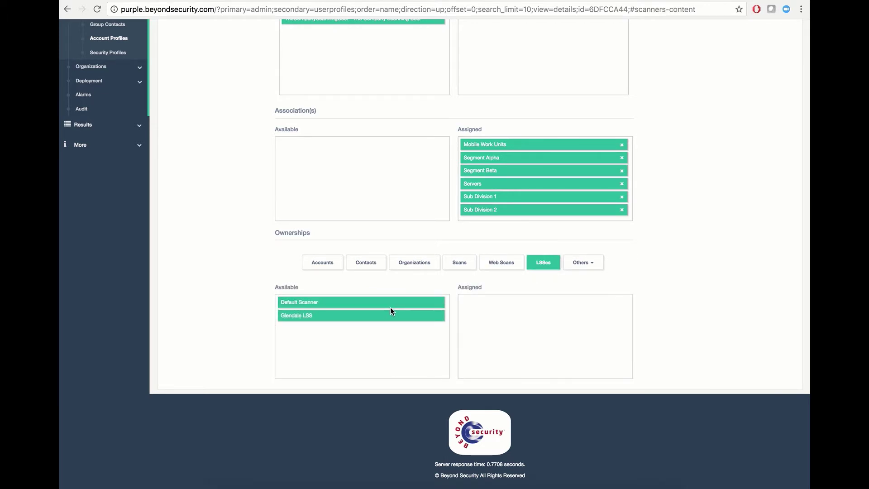
{"action": "left_click", "coordinate": [351, 303]}
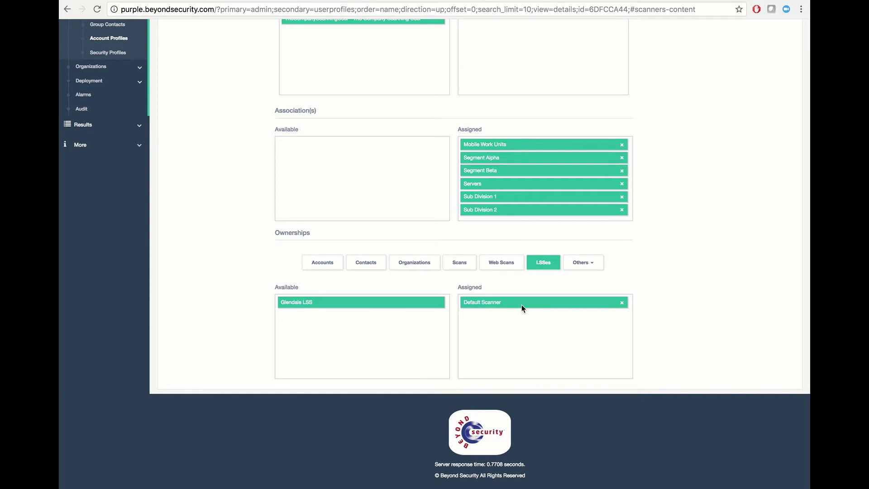
- Own The Company Scanning User account profile and save the permissions with Modify
{"action": "left_click", "coordinate": [583, 263]}
{"action": "left_click", "coordinate": [583, 297]}
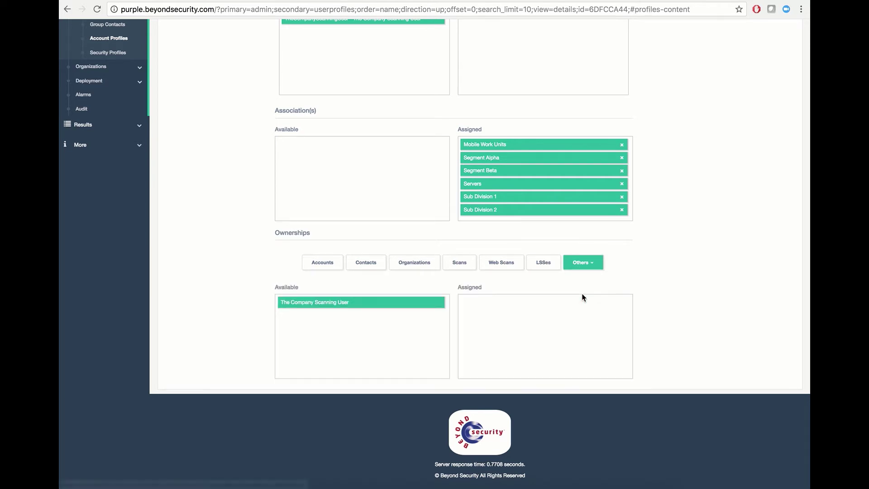
{"action": "left_click", "coordinate": [400, 307]}
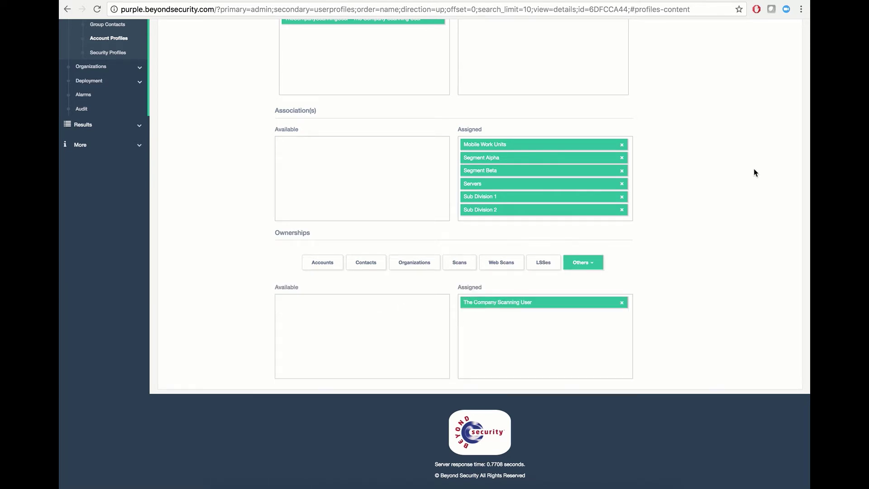
{"action": "scroll", "coordinate": [769, 136], "scroll_direction": "up", "scroll_amount": 4}
{"action": "left_click", "coordinate": [749, 115]}
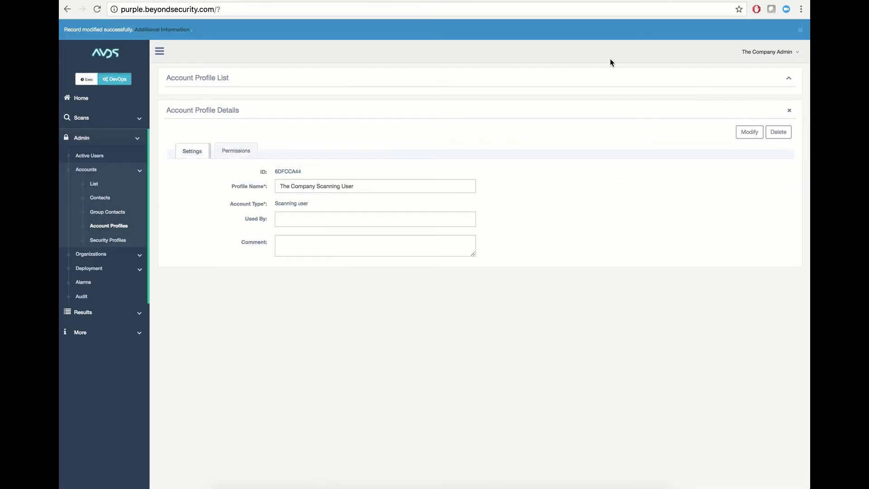
- Reopen the scanning account, keep The Company Scanning User profile, and view its permissions
{"action": "left_click", "coordinate": [520, 83]}
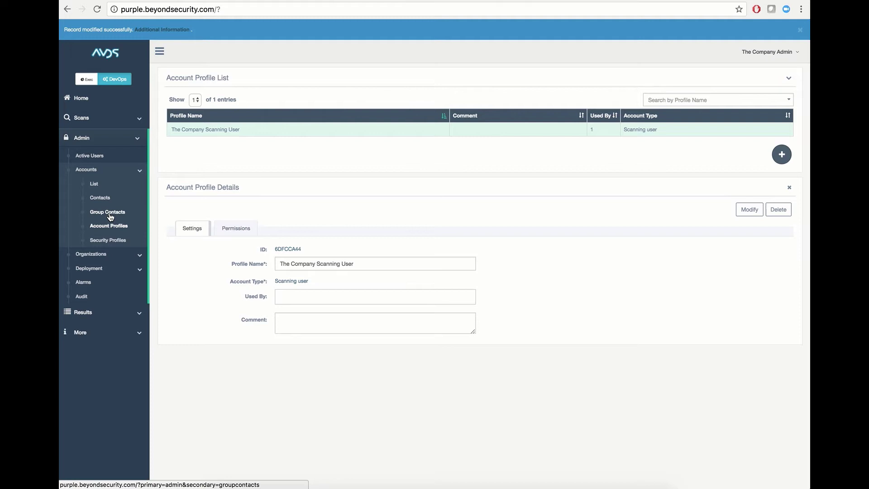
{"action": "left_click", "coordinate": [94, 185]}
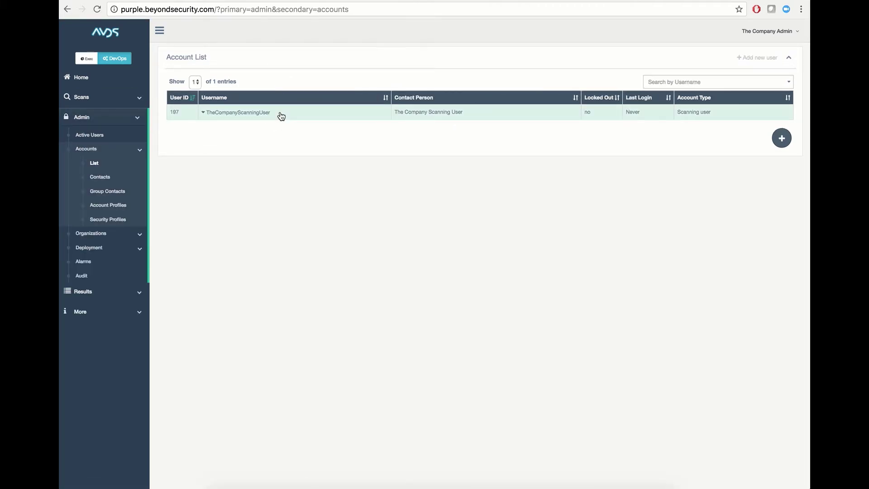
{"action": "left_click", "coordinate": [281, 116]}
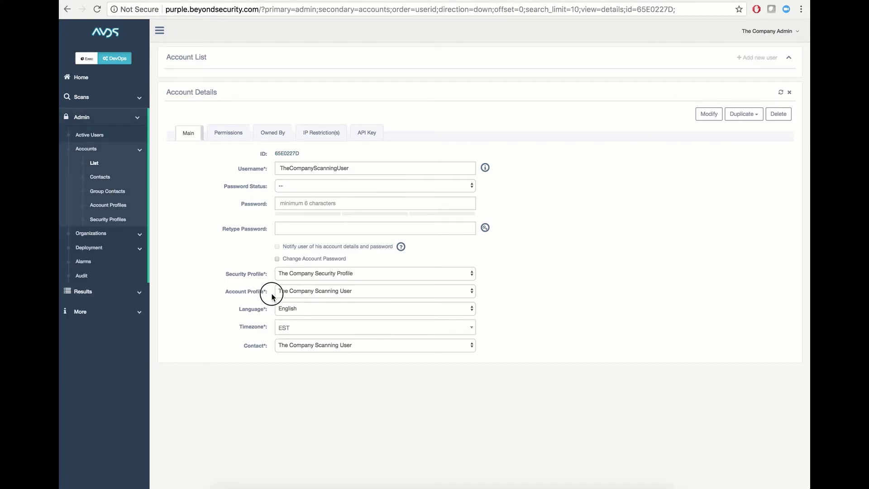
{"action": "left_click", "coordinate": [290, 296]}
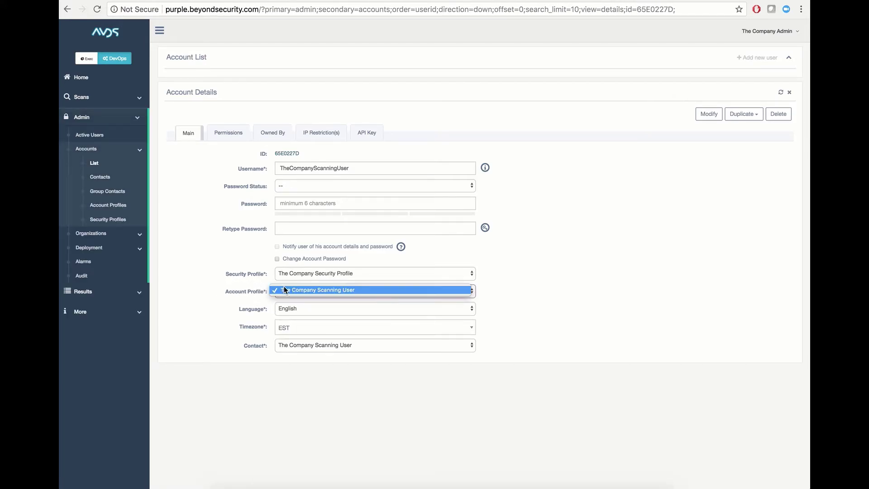
{"action": "left_click", "coordinate": [288, 295]}
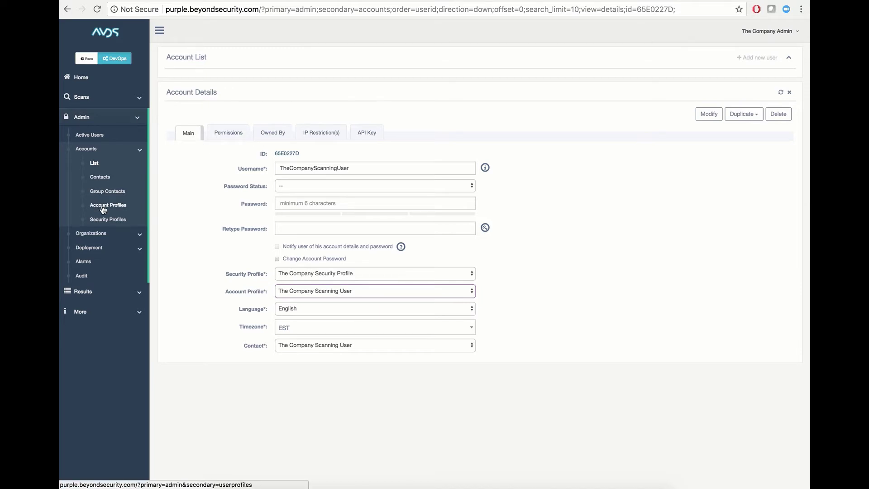
{"action": "left_click", "coordinate": [213, 132]}
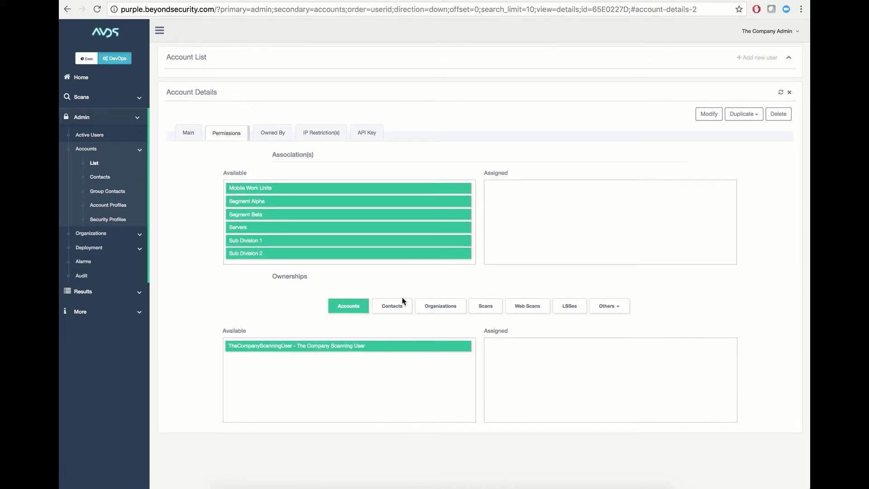
- Give the scanning account ownership of the Glendale LSS scanner
{"action": "left_click", "coordinate": [392, 308]}
{"action": "left_click", "coordinate": [430, 309]}
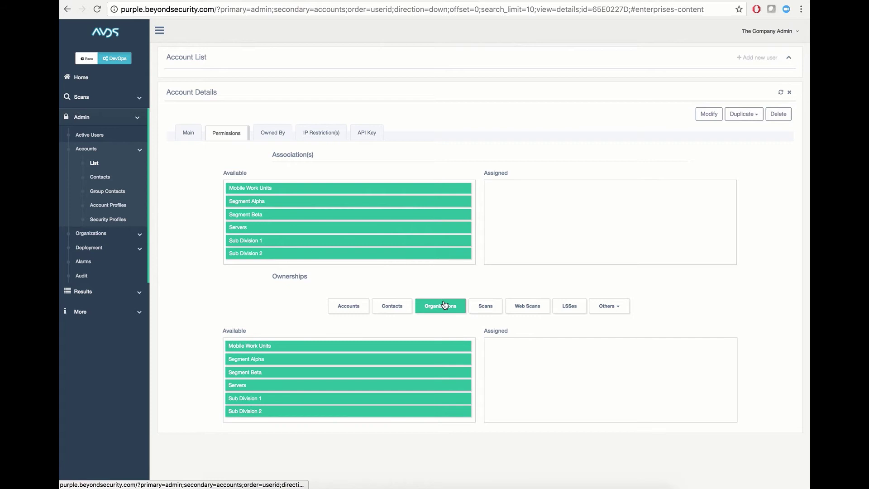
{"action": "left_click", "coordinate": [487, 307]}
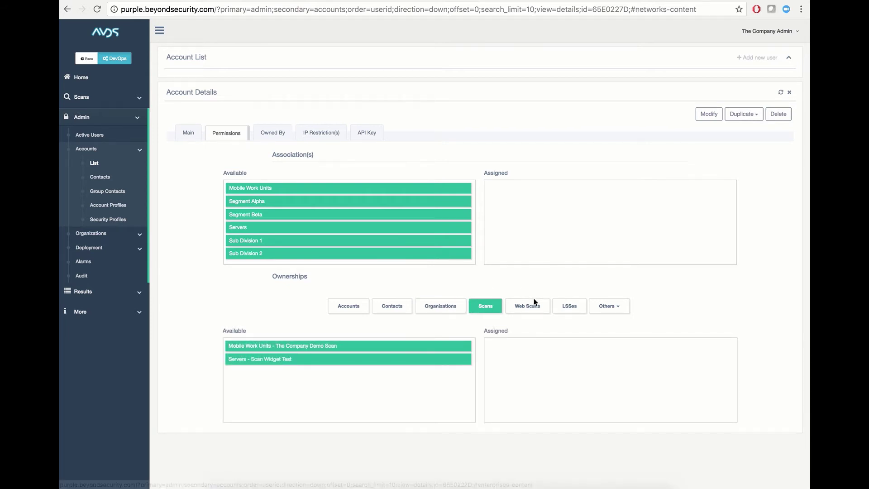
{"action": "left_click", "coordinate": [566, 307]}
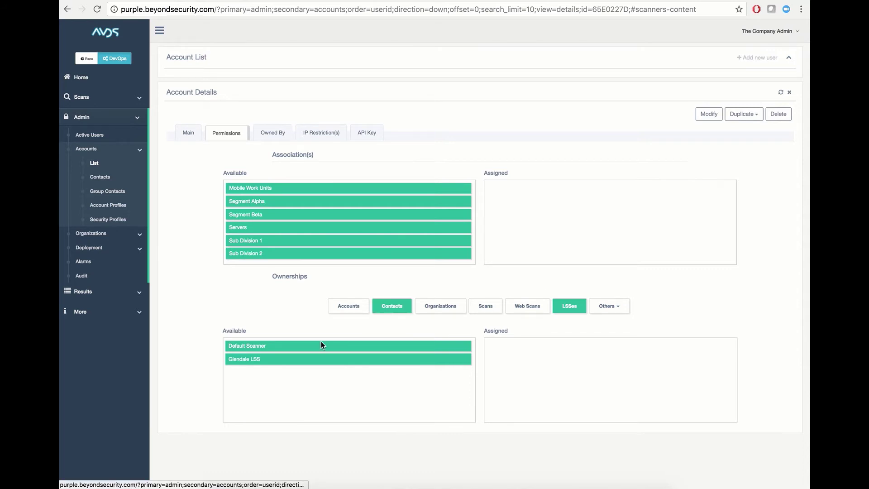
{"action": "left_click", "coordinate": [256, 359]}
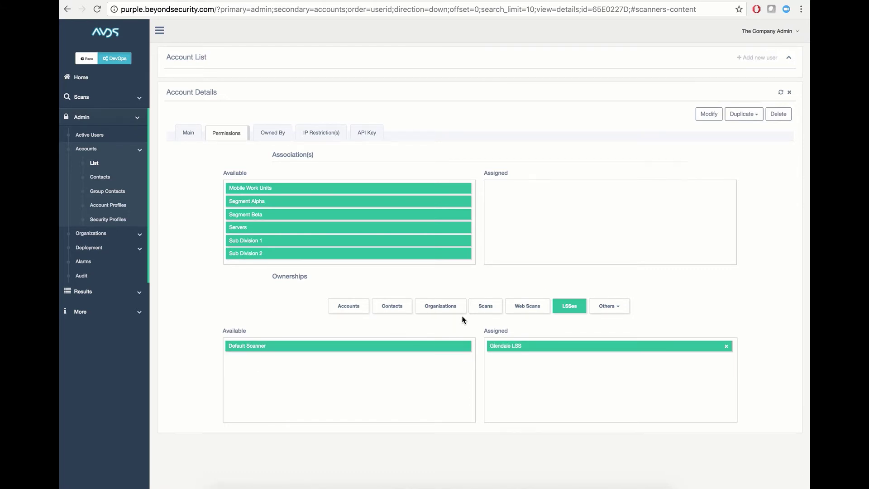
- Add ownership of the Servers - Scan Widget Test scan and save the account with Modify
{"action": "left_click", "coordinate": [443, 306]}
{"action": "left_click", "coordinate": [481, 307]}
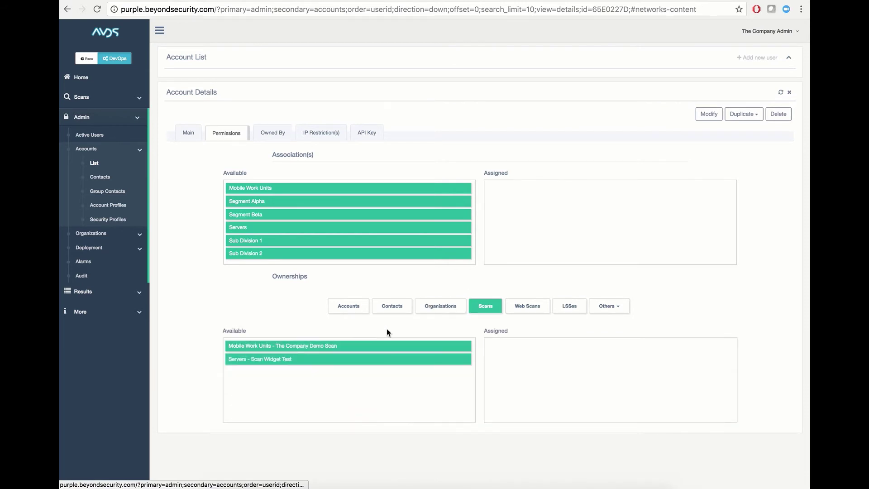
{"action": "left_click", "coordinate": [269, 362]}
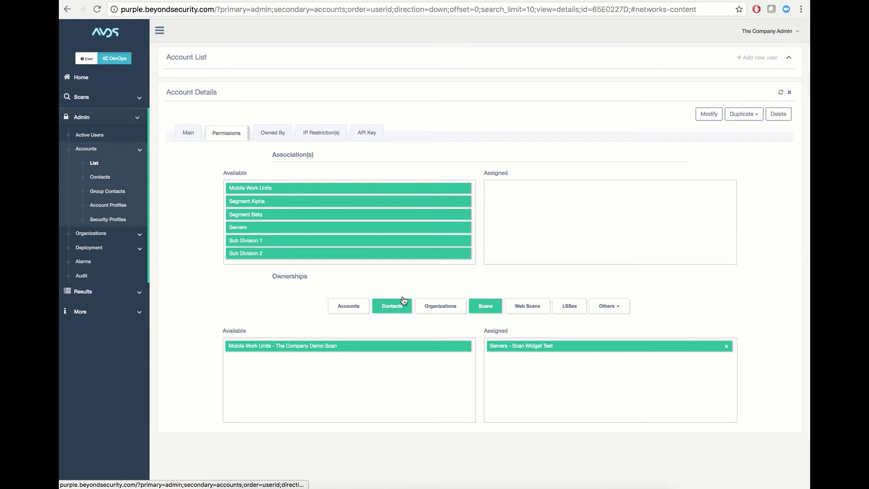
{"action": "left_click", "coordinate": [705, 113]}
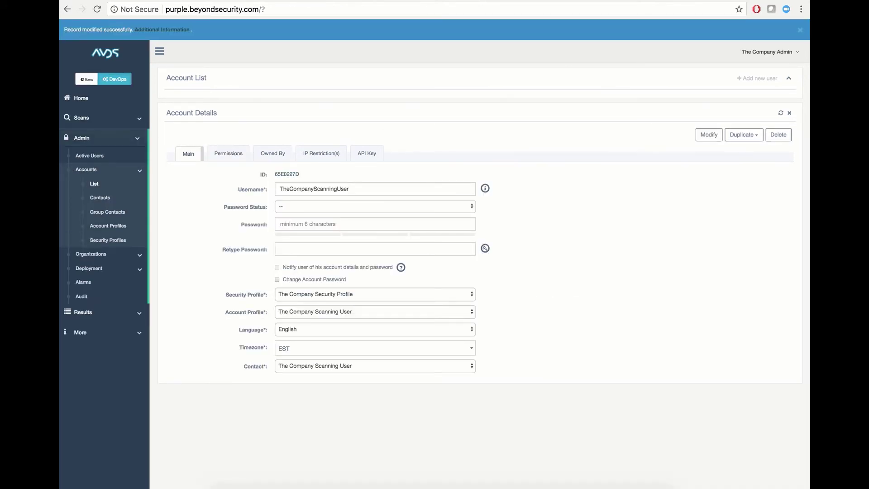
- Open the Contact List showing The Company Admin and The Company Scanning User
{"action": "left_click", "coordinate": [114, 201]}
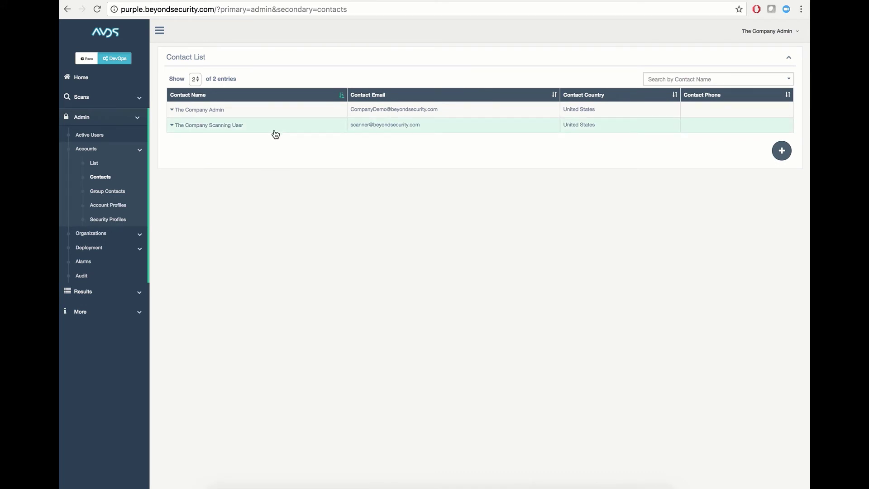
- Open The Company Scanning User's contact details and review its phone field
{"action": "left_click", "coordinate": [274, 131]}
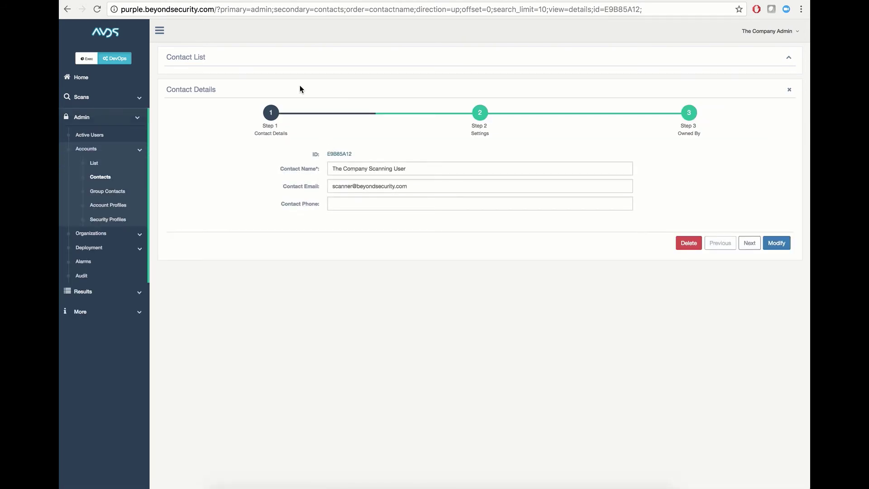
{"action": "left_click", "coordinate": [304, 68]}
{"action": "left_click", "coordinate": [274, 130]}
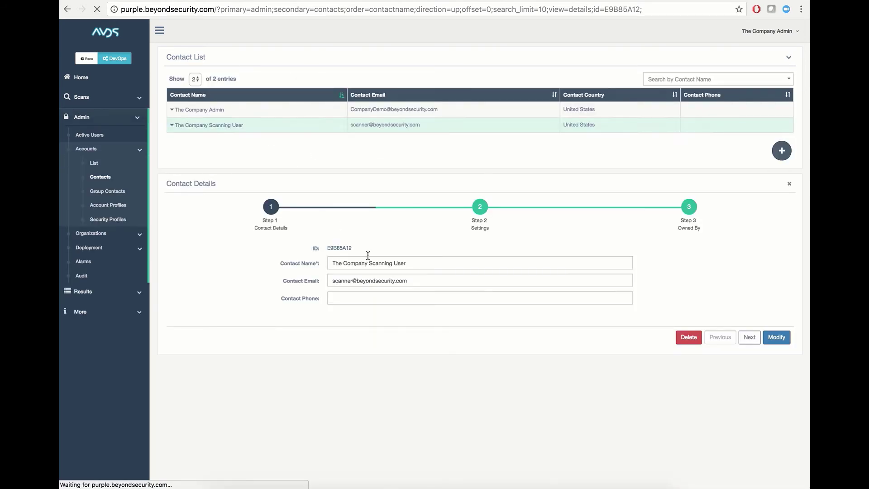
{"action": "left_click", "coordinate": [374, 280]}
{"action": "left_click", "coordinate": [381, 204]}
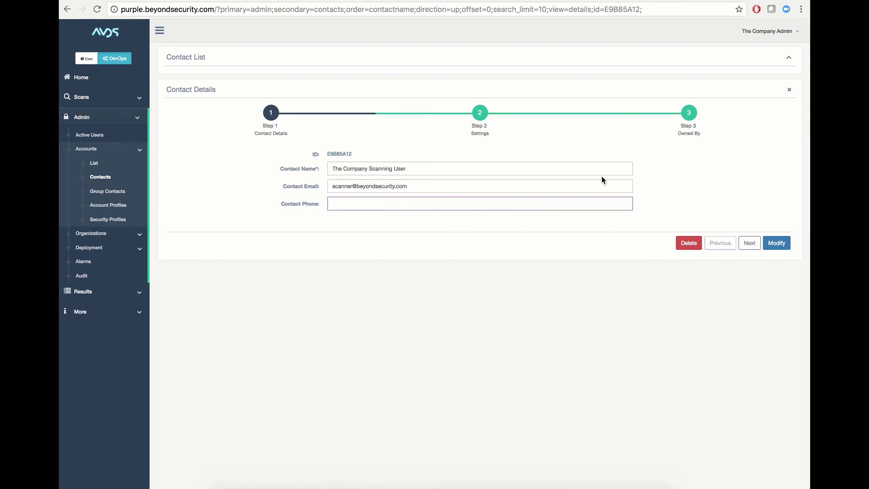
{"action": "left_click", "coordinate": [746, 245]}
- Review the address and Owned By steps, expand the contact list, and open Security Profiles
{"action": "left_click_drag", "start_coordinate": [428, 148], "coordinate": [428, 172]}
{"action": "left_click", "coordinate": [418, 199]}
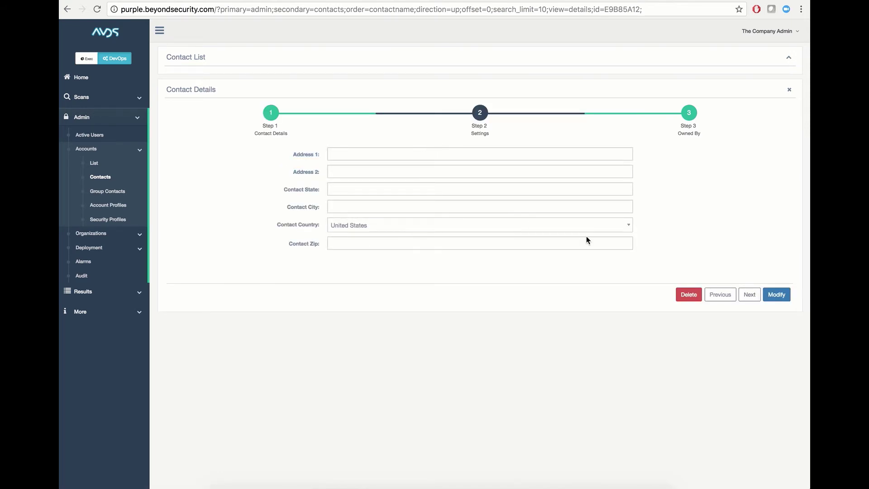
{"action": "left_click", "coordinate": [747, 293]}
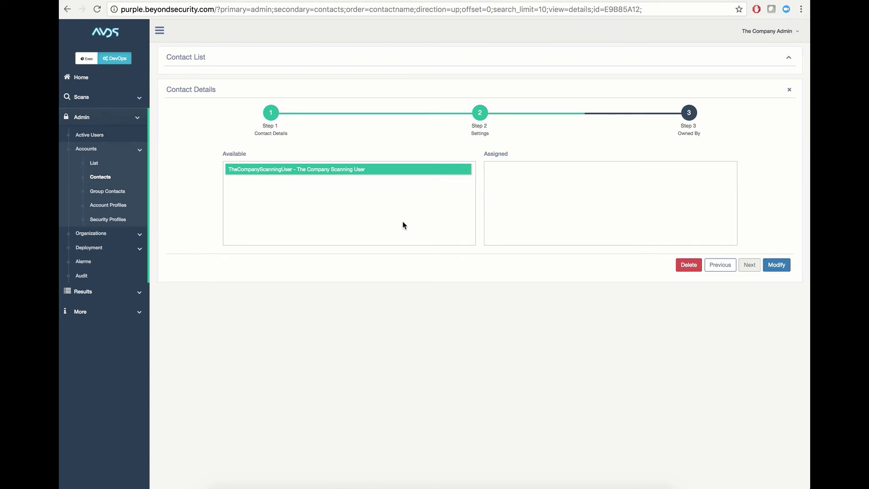
{"action": "left_click", "coordinate": [359, 54]}
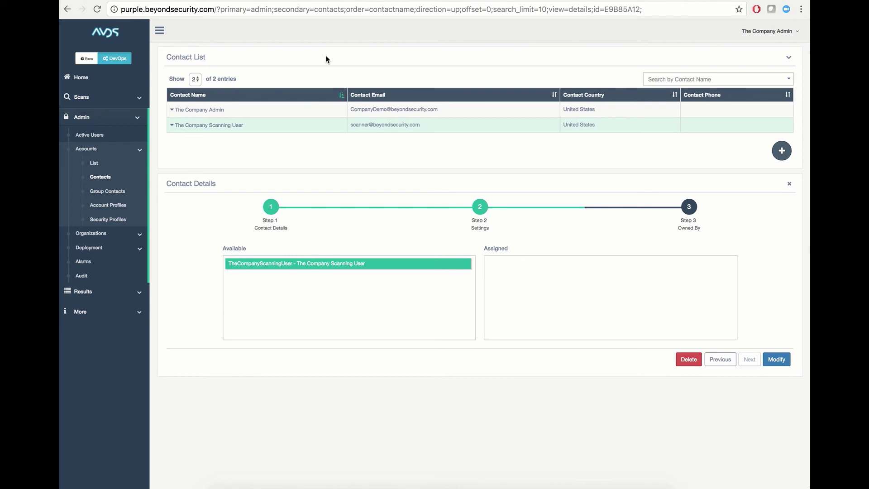
{"action": "left_click", "coordinate": [120, 220]}
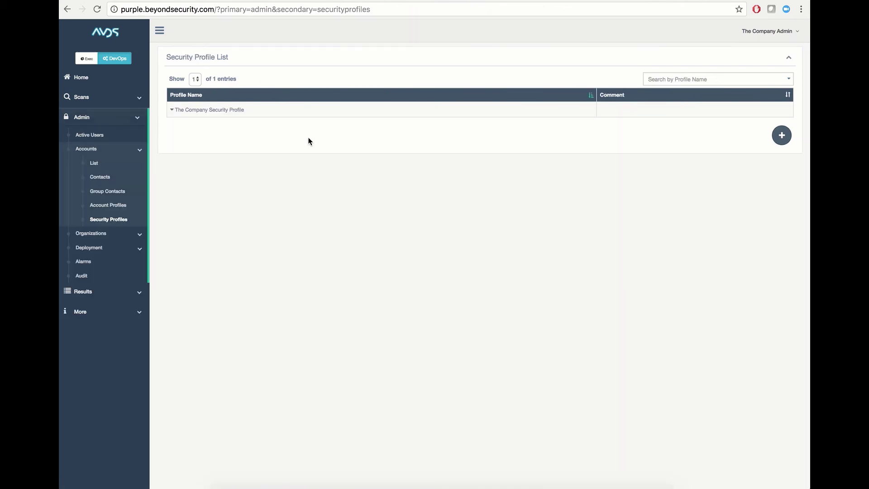
- Review The Company Security Profile: 180-day password expiry, 30-minute lockout after 3 failures, and permissions
{"action": "left_click", "coordinate": [313, 116]}
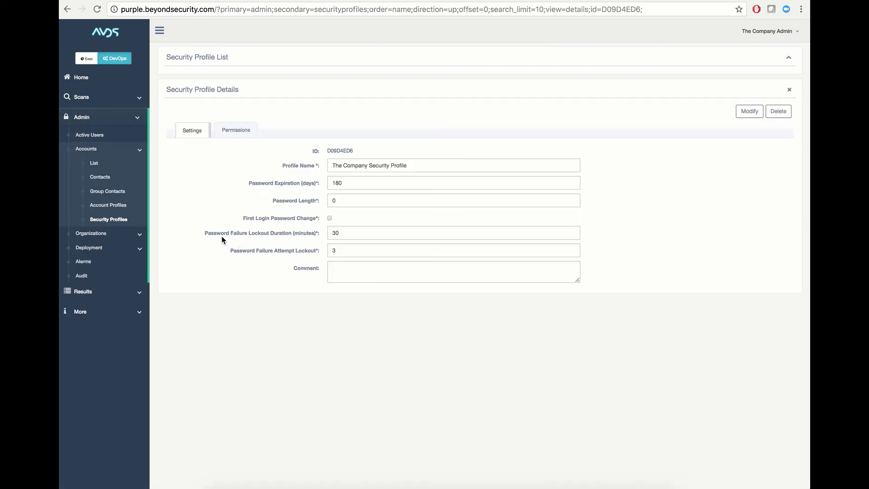
{"action": "left_click_drag", "start_coordinate": [320, 232], "coordinate": [268, 234]}
{"action": "left_click", "coordinate": [268, 251]}
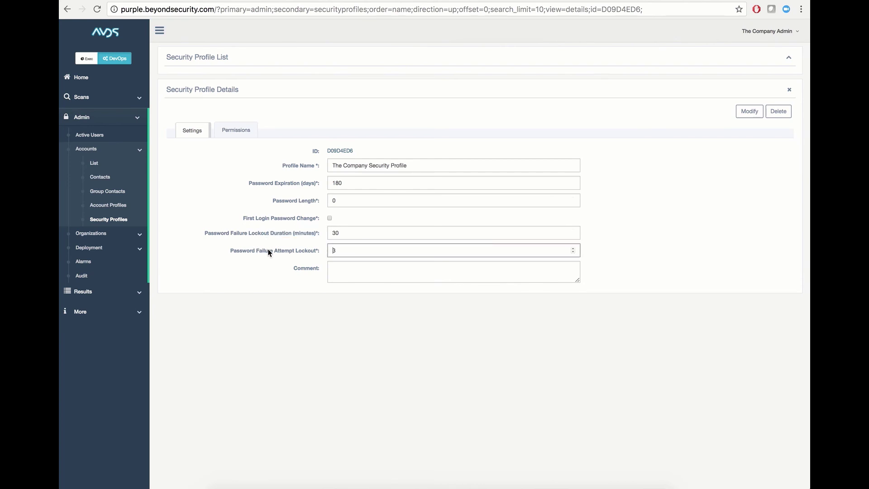
{"action": "left_click", "coordinate": [235, 131]}
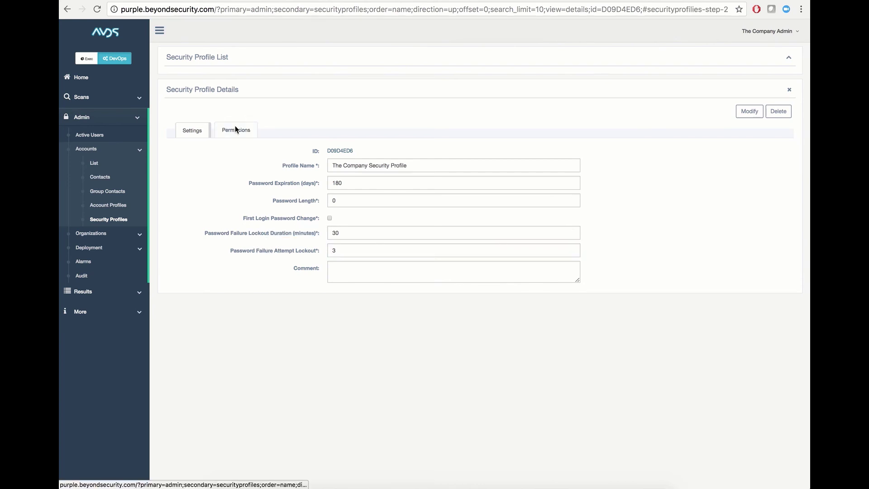
{"action": "left_click", "coordinate": [193, 134]}
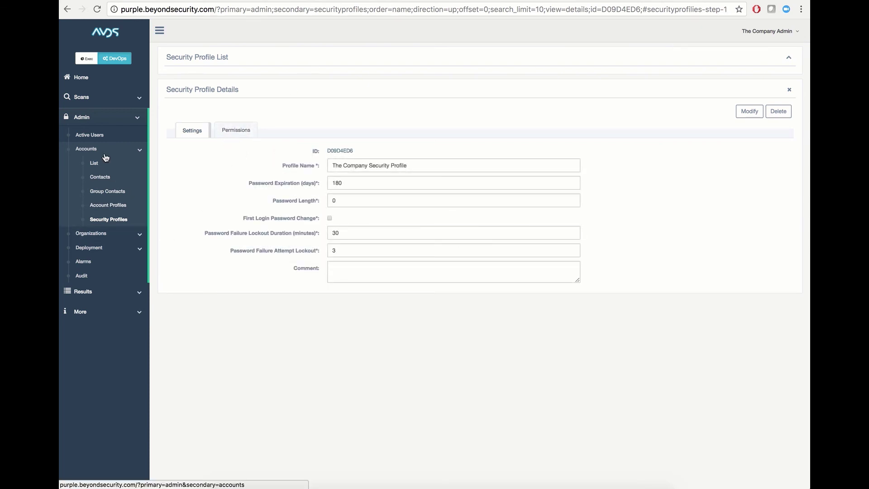
- Return to the Account List to check TheCompanyScanningUser's status
{"action": "left_click", "coordinate": [95, 163]}
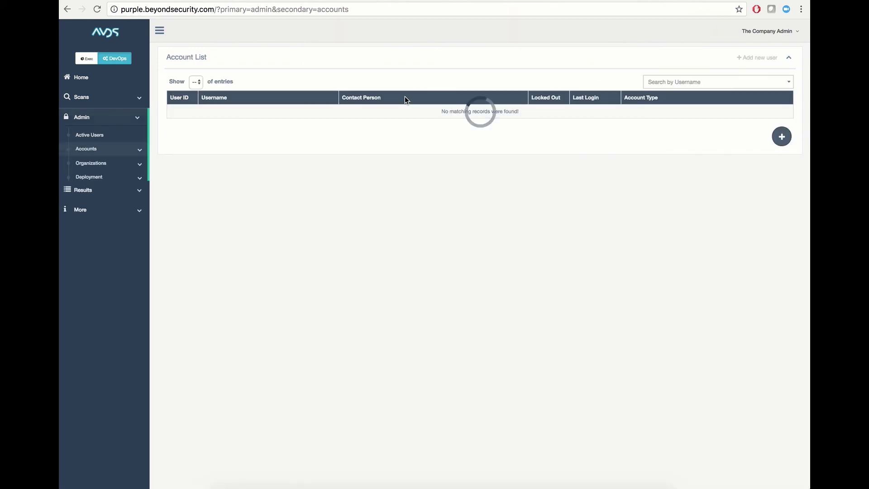